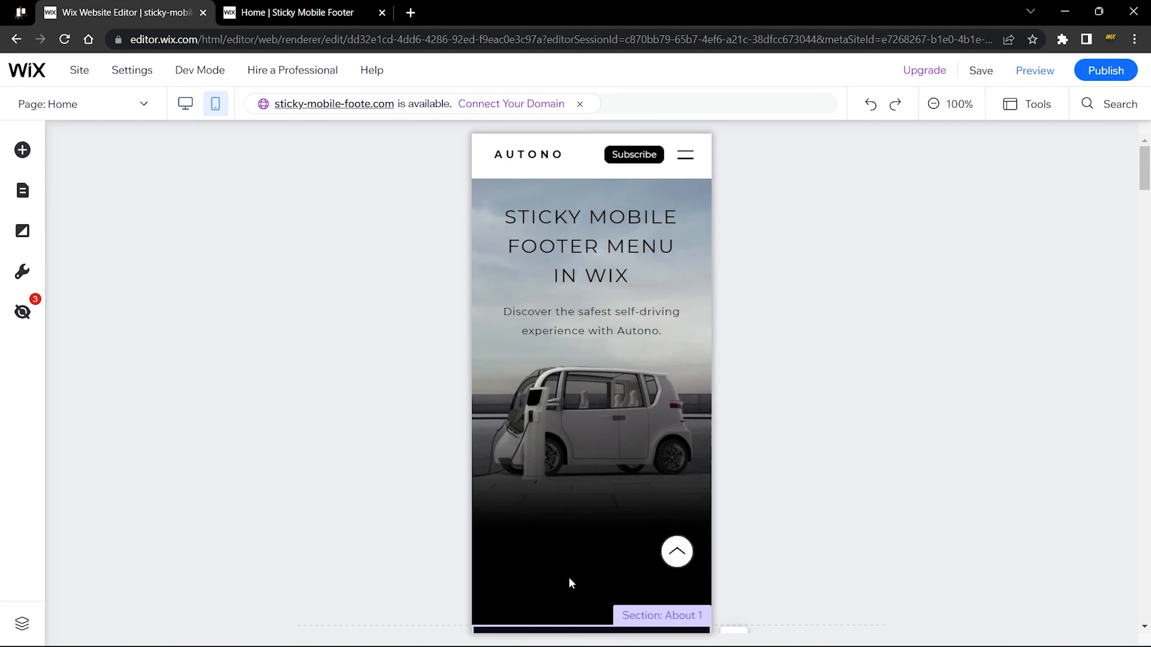
{"action": "scroll", "coordinate": [623, 522], "scroll_direction": "down", "scroll_amount": 1}
{"action": "scroll", "coordinate": [623, 523], "scroll_direction": "down", "scroll_amount": 4}
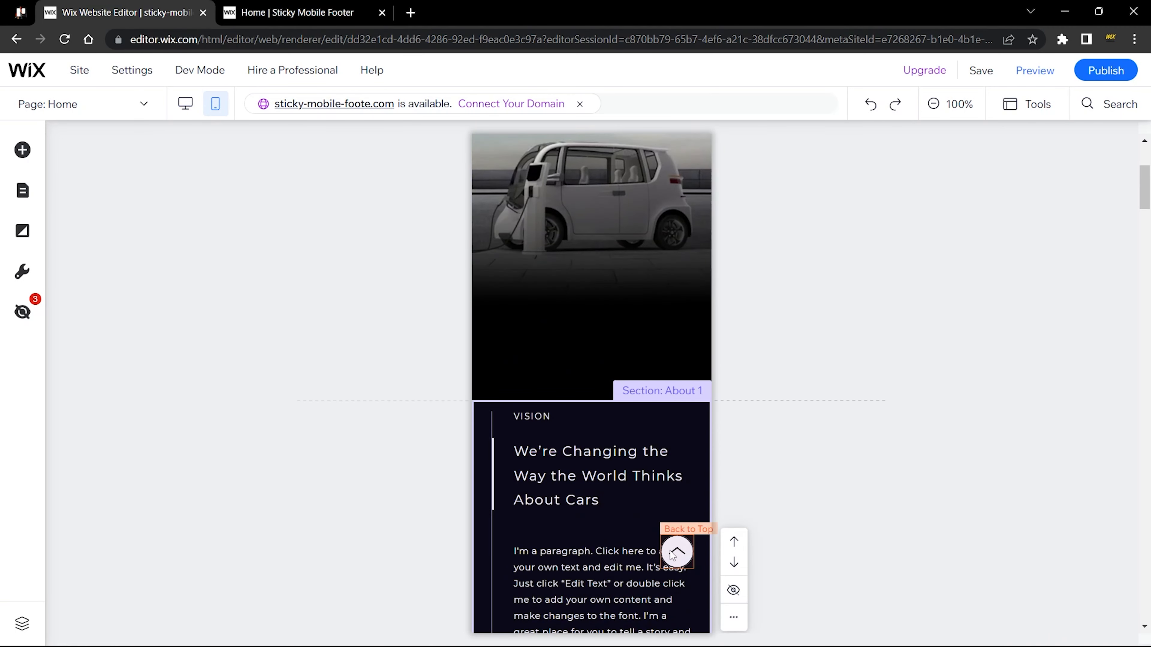
{"action": "scroll", "coordinate": [615, 531], "scroll_direction": "down", "scroll_amount": 8}
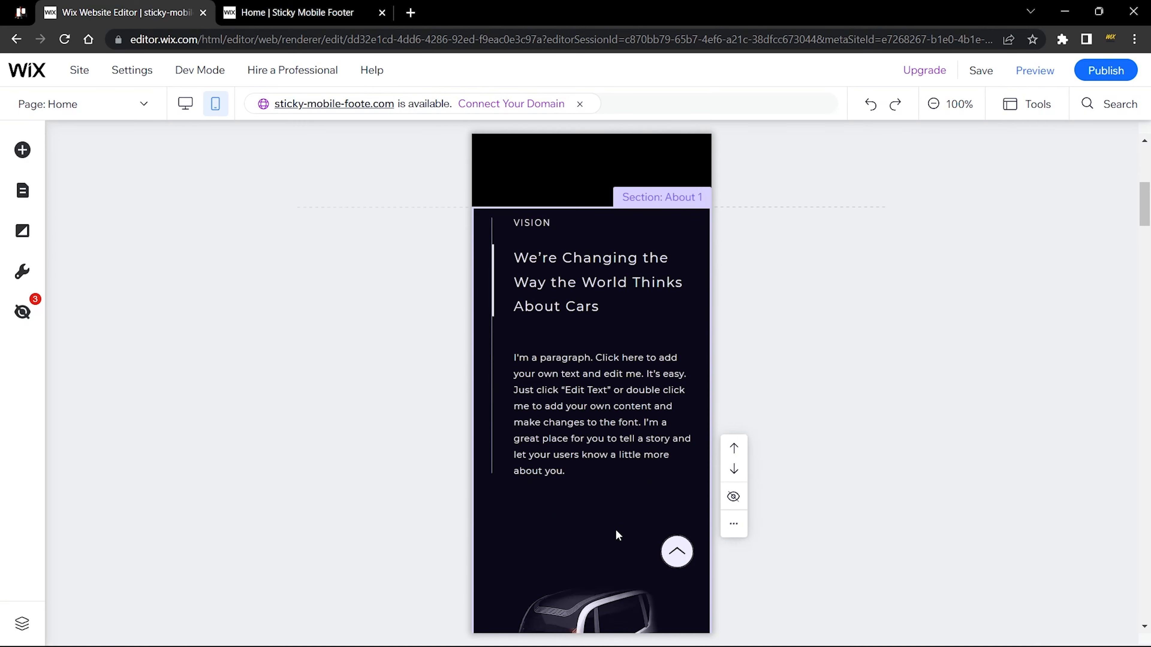
{"action": "scroll", "coordinate": [618, 535], "scroll_direction": "down", "scroll_amount": 7}
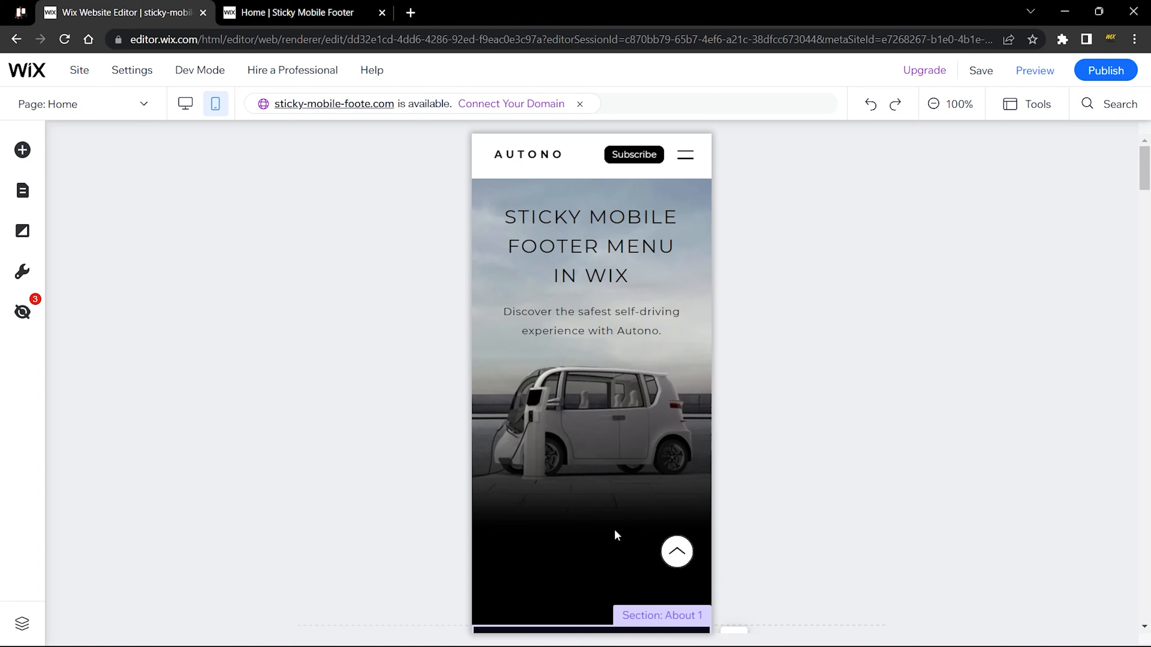
Add a Quick Action Bar from the mobile tools and open its quick actions setup.
{"action": "left_click", "coordinate": [18, 275]}
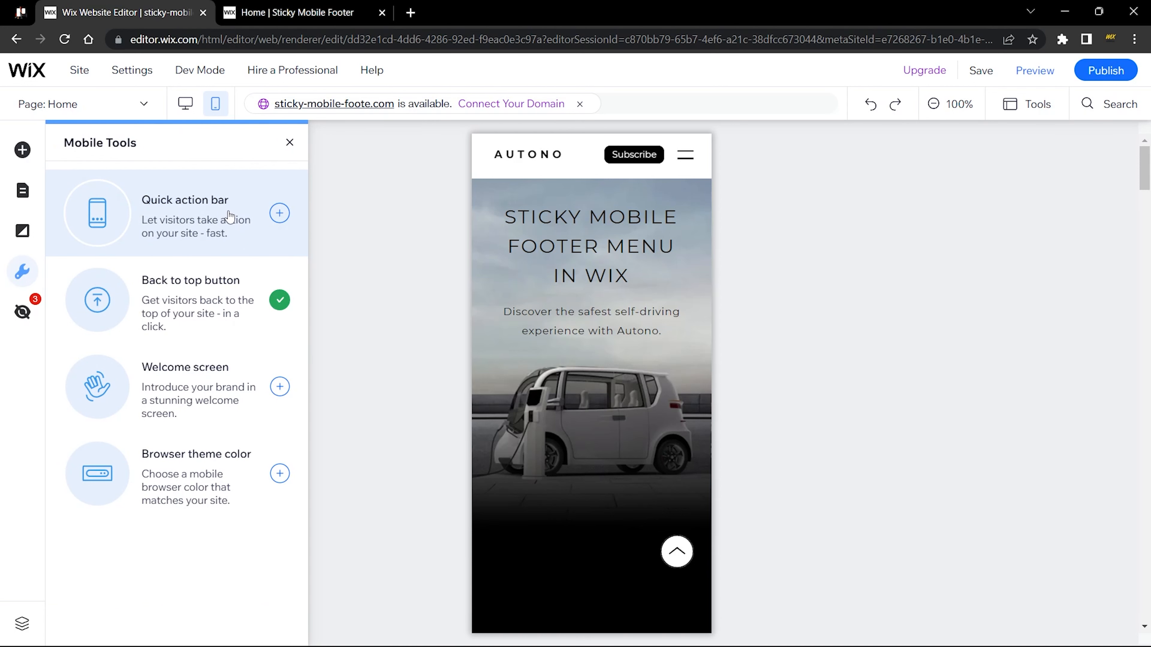
{"action": "left_click", "coordinate": [279, 214]}
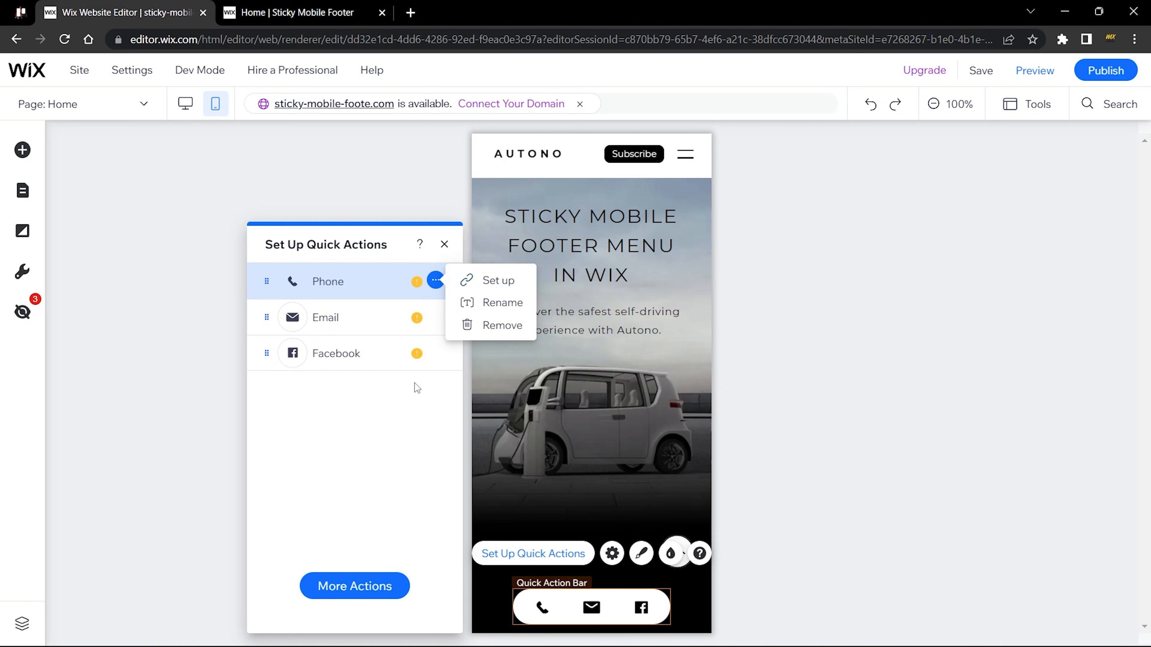
{"action": "left_click", "coordinate": [361, 428]}
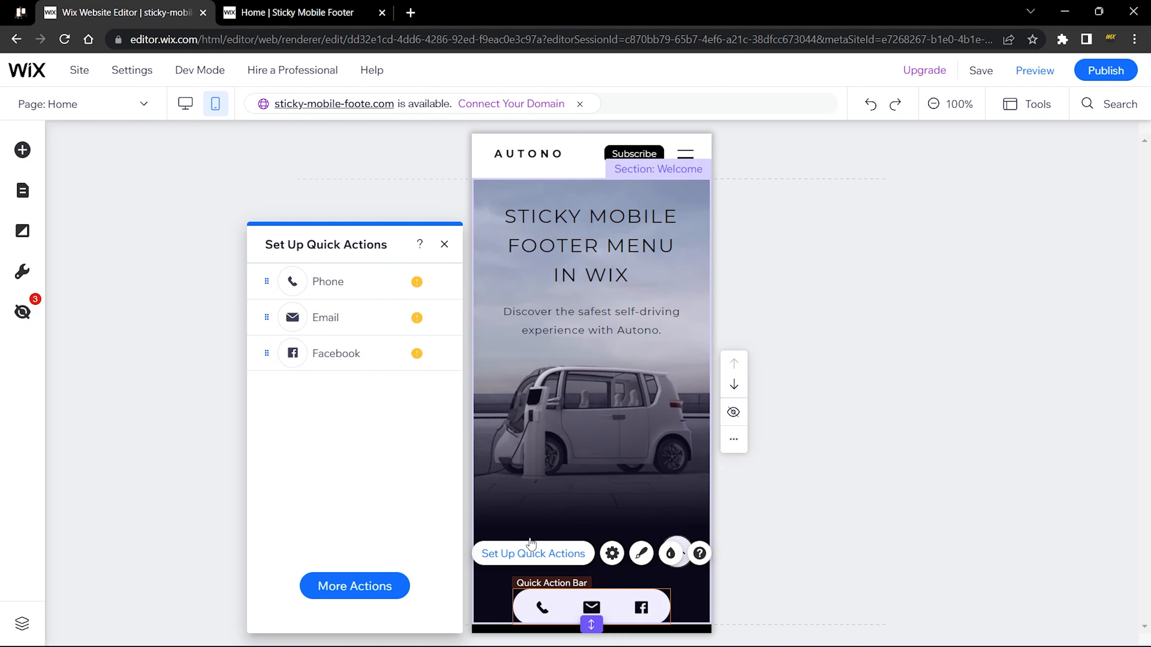
Set up the Phone quick action by entering the contact phone number and confirming the link.
{"action": "left_click", "coordinate": [436, 283]}
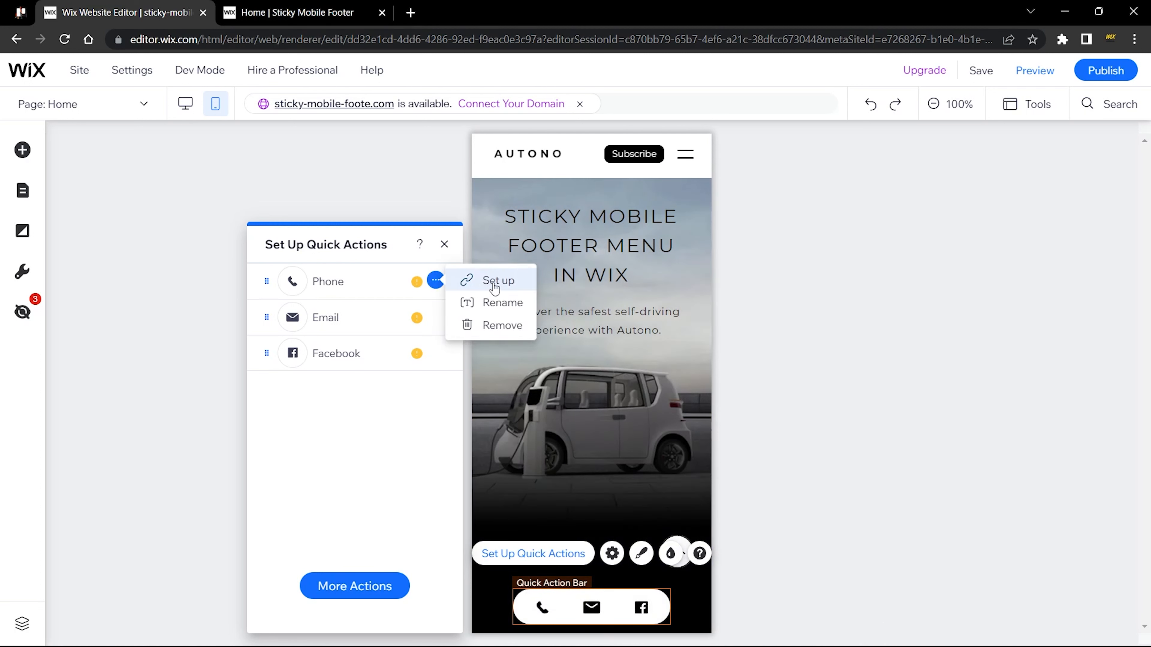
{"action": "left_click", "coordinate": [492, 282]}
{"action": "type", "text": "+"}
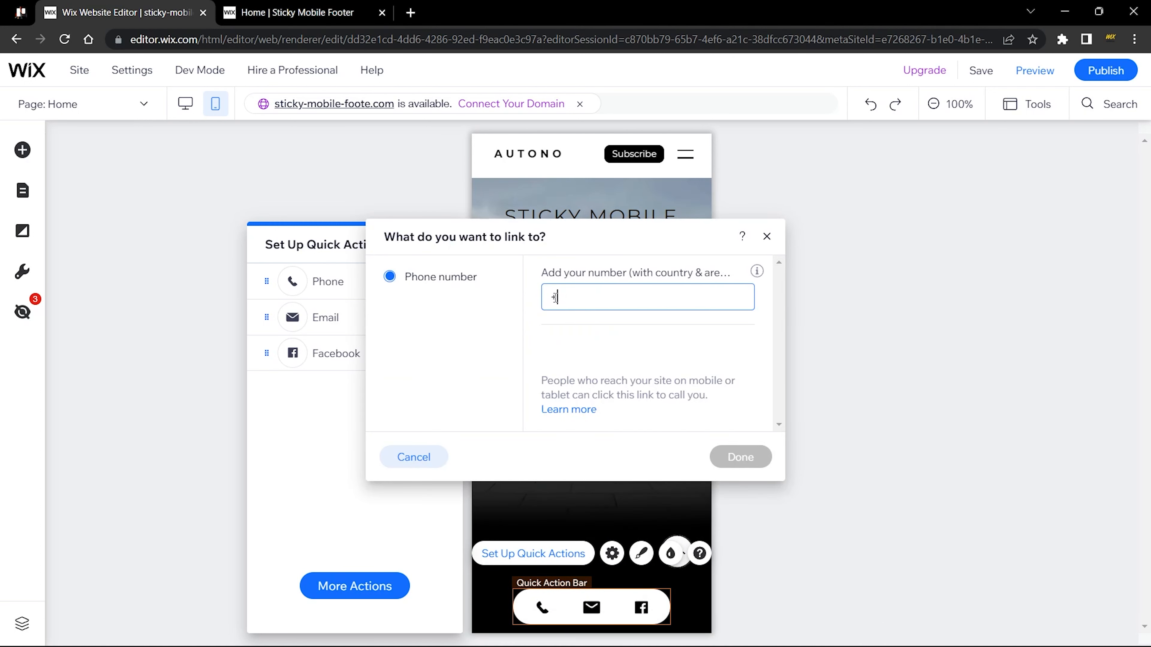
{"action": "type", "text": "000000000"}
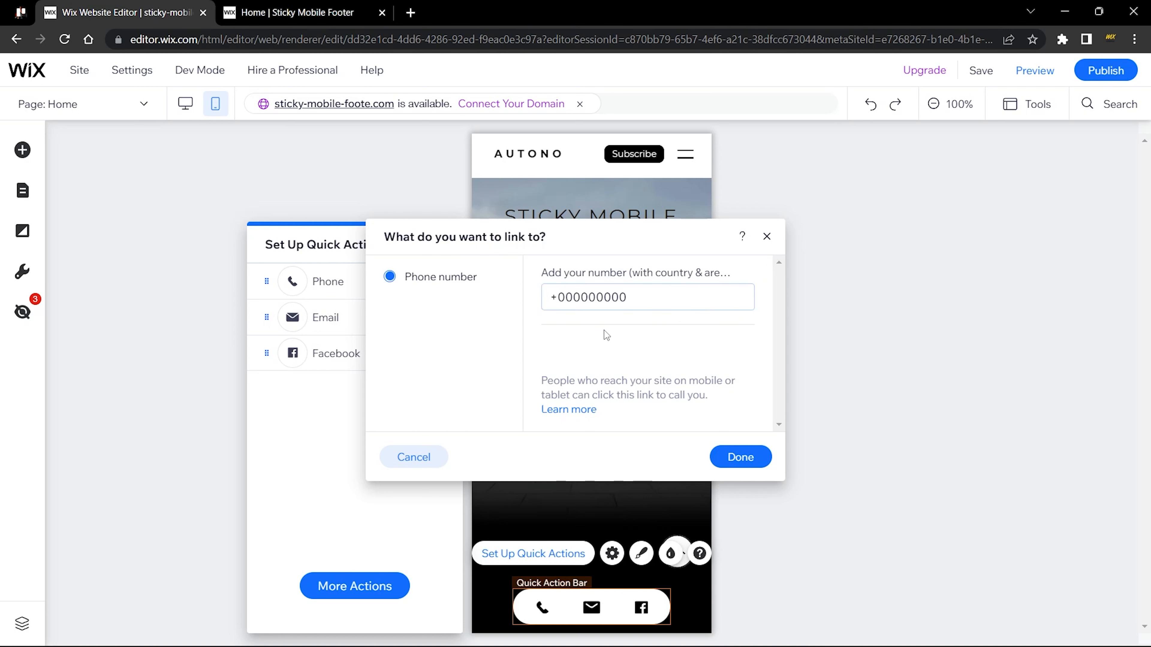
{"action": "left_click", "coordinate": [733, 459]}
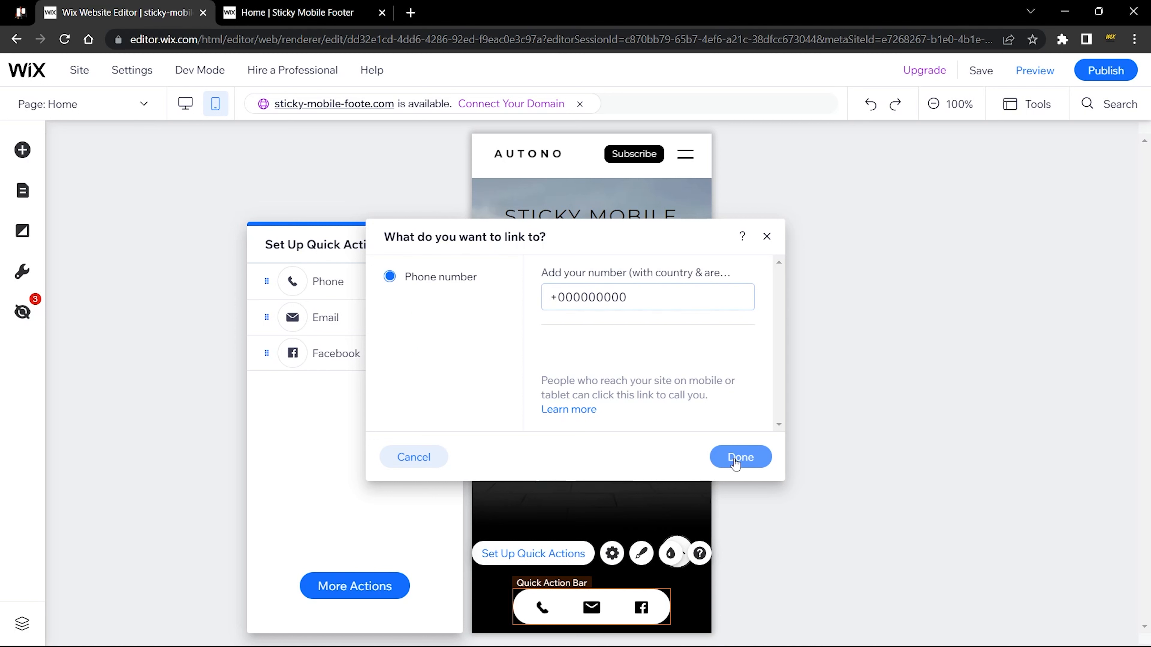
{"action": "left_click", "coordinate": [734, 459]}
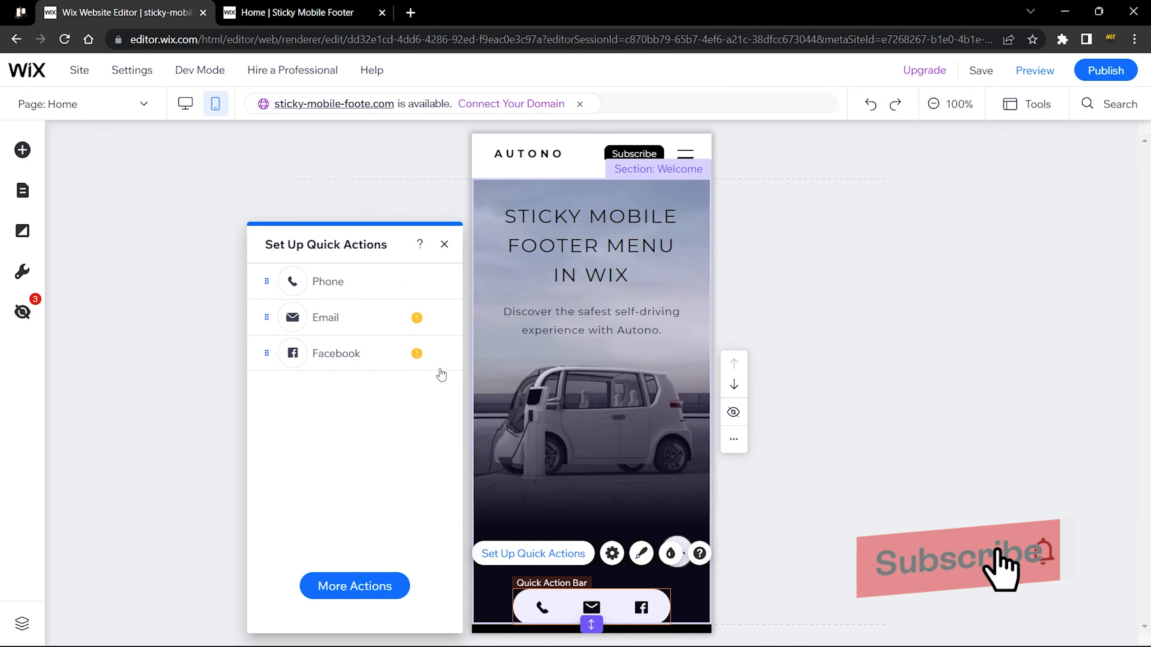
Set up the Email quick action with the contact email address and the subject "Getting in Touch.".
{"action": "left_click", "coordinate": [435, 316]}
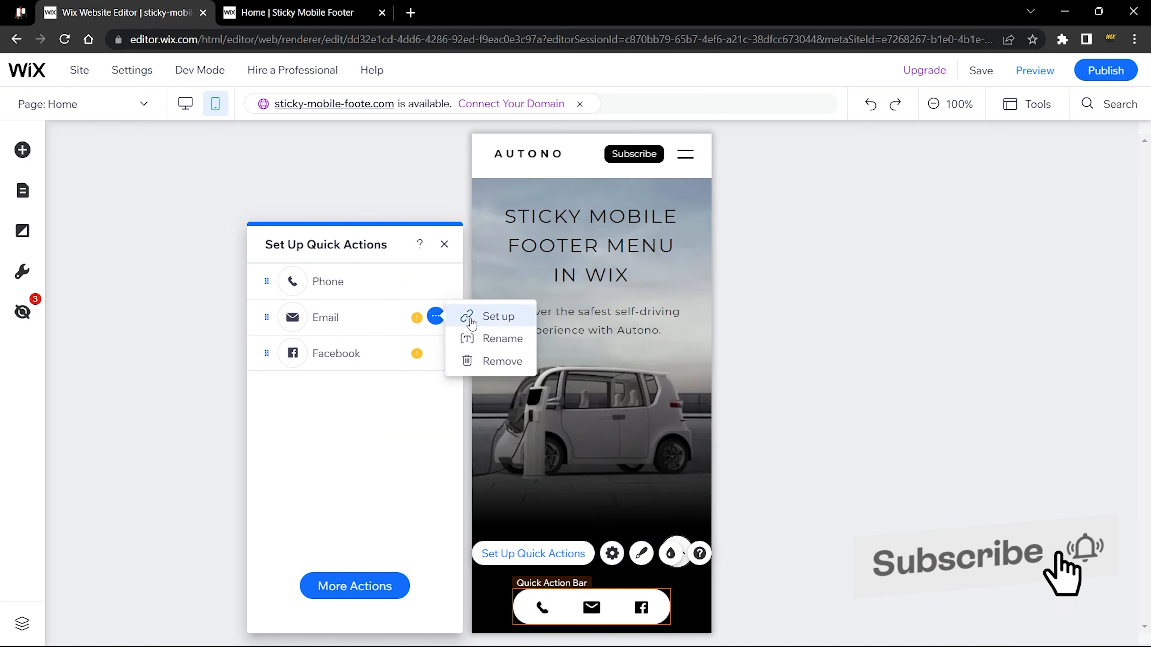
{"action": "left_click", "coordinate": [490, 318]}
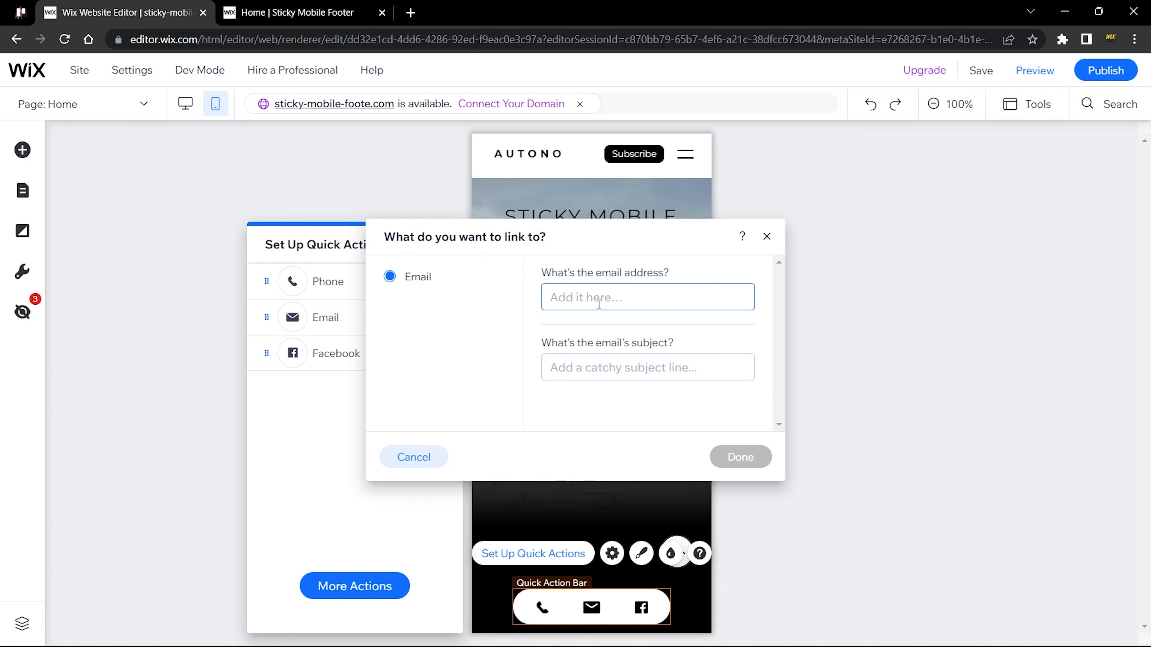
{"action": "type", "text": "email@mail."}
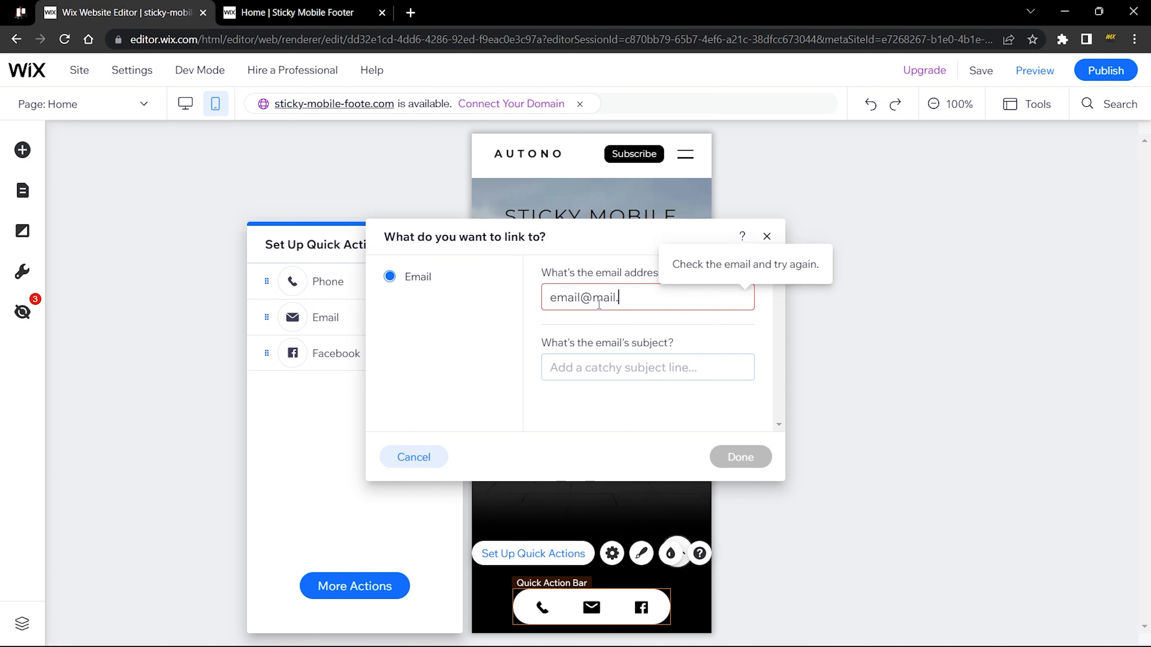
{"action": "type", "text": "com"}
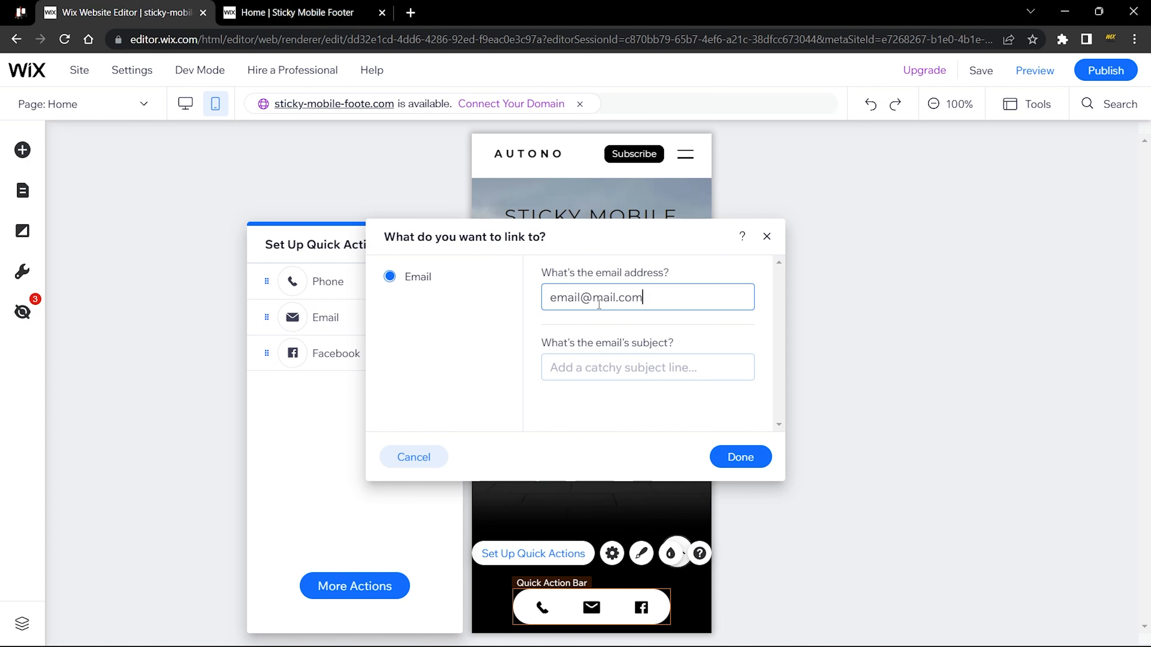
{"action": "left_click", "coordinate": [628, 360]}
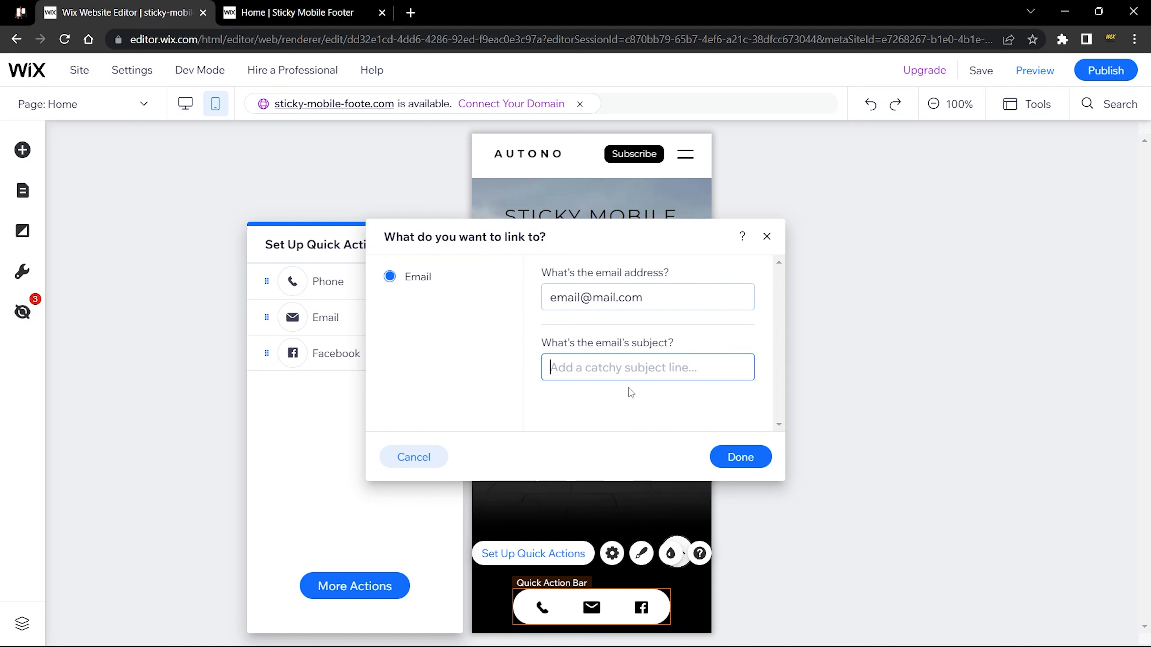
{"action": "type", "text": "Ge"}
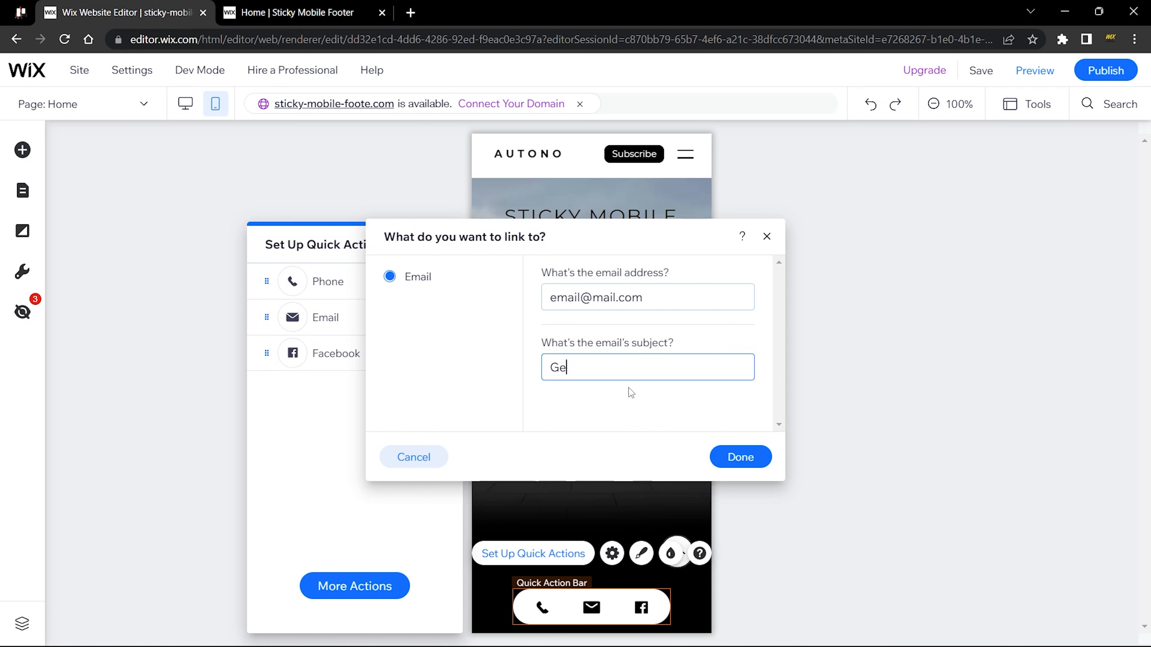
{"action": "type", "text": "tting in Touch."}
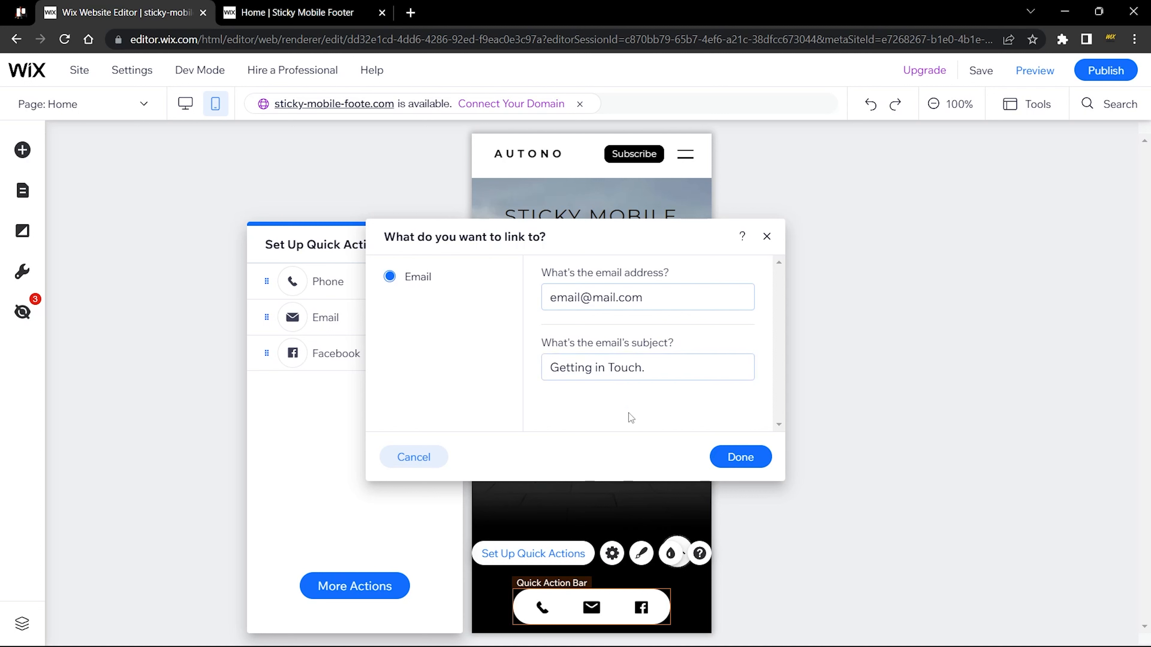
{"action": "left_click", "coordinate": [735, 458]}
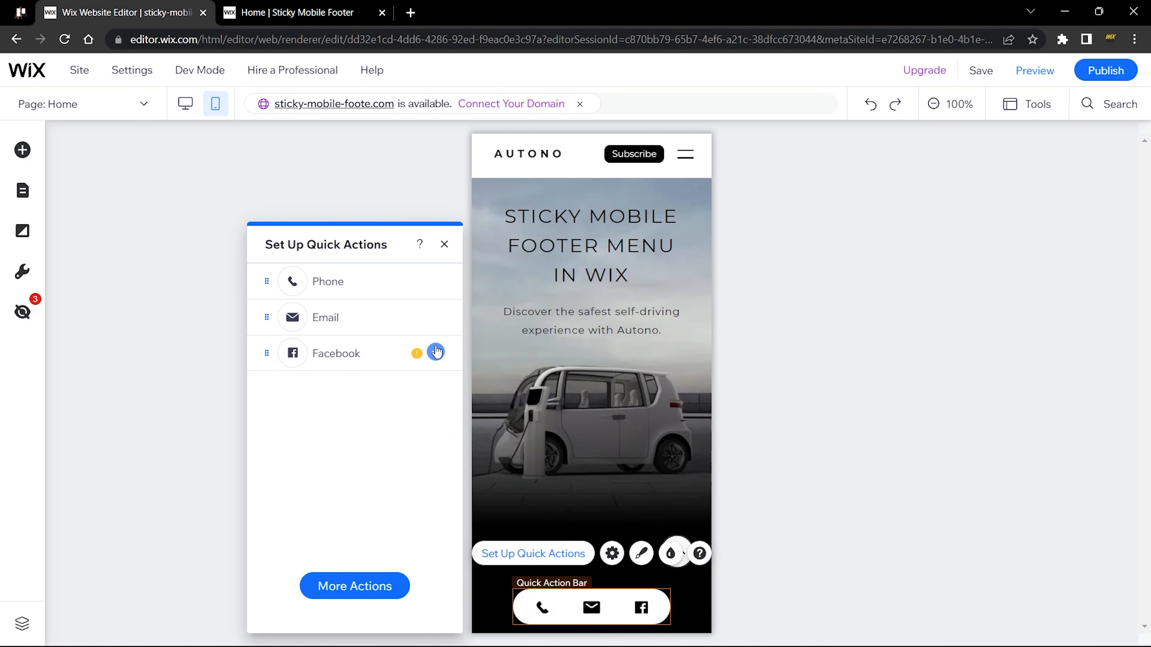
Link the Facebook quick action to the web address m.me/wixideas.
{"action": "left_click", "coordinate": [436, 352]}
{"action": "left_click", "coordinate": [498, 352]}
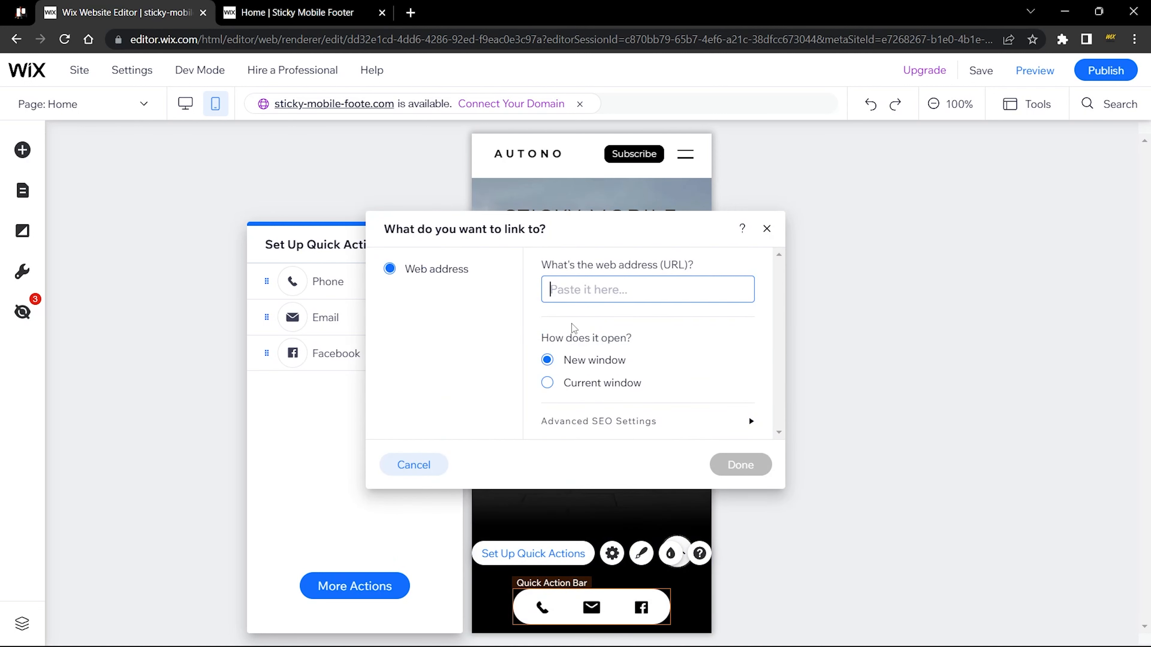
{"action": "type", "text": "m.me"}
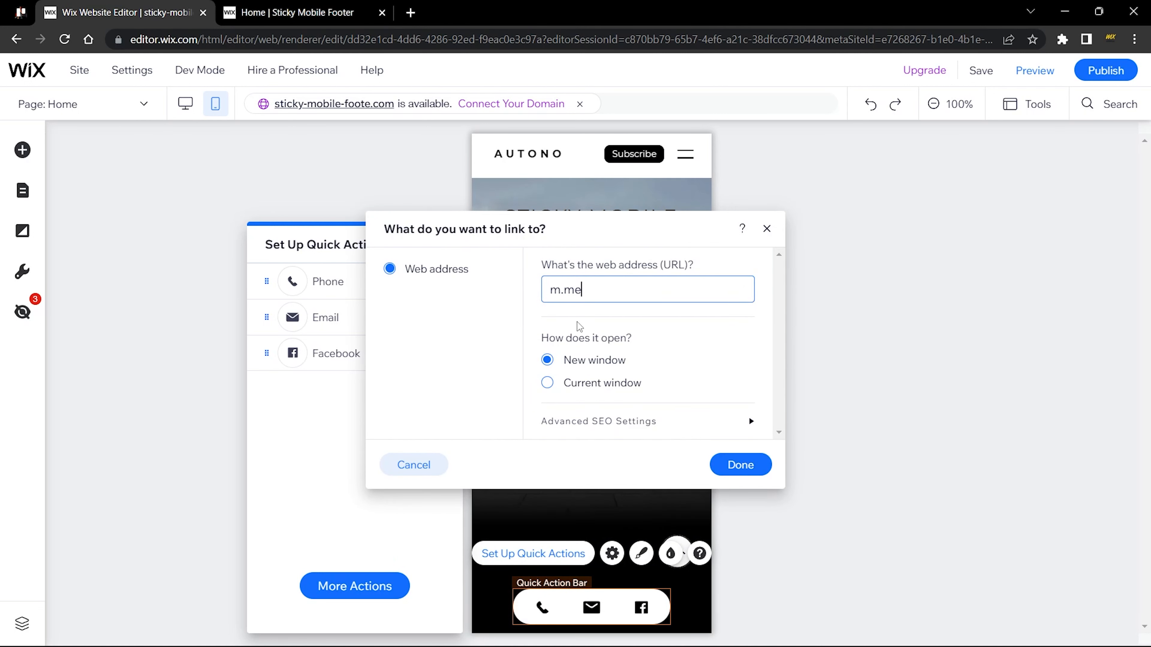
{"action": "type", "text": "/wixideas"}
{"action": "left_click", "coordinate": [740, 465]}
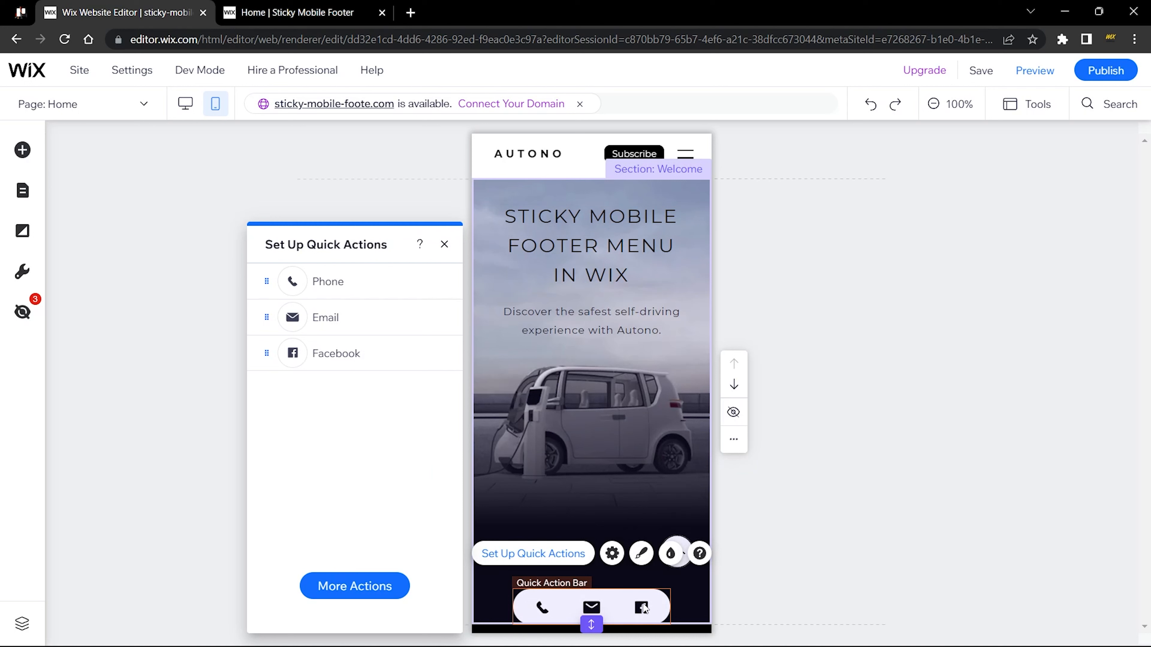
Add a custom action to the Quick Action Bar and look through the built-in icons for it.
{"action": "left_click", "coordinate": [349, 587]}
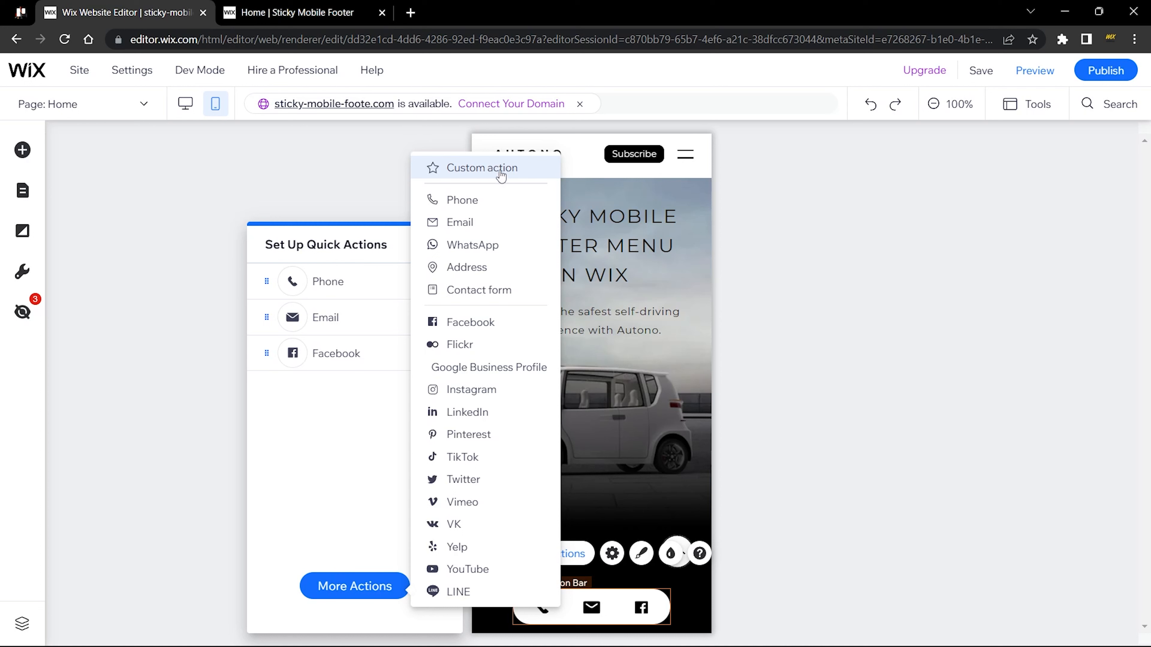
{"action": "left_click", "coordinate": [520, 175]}
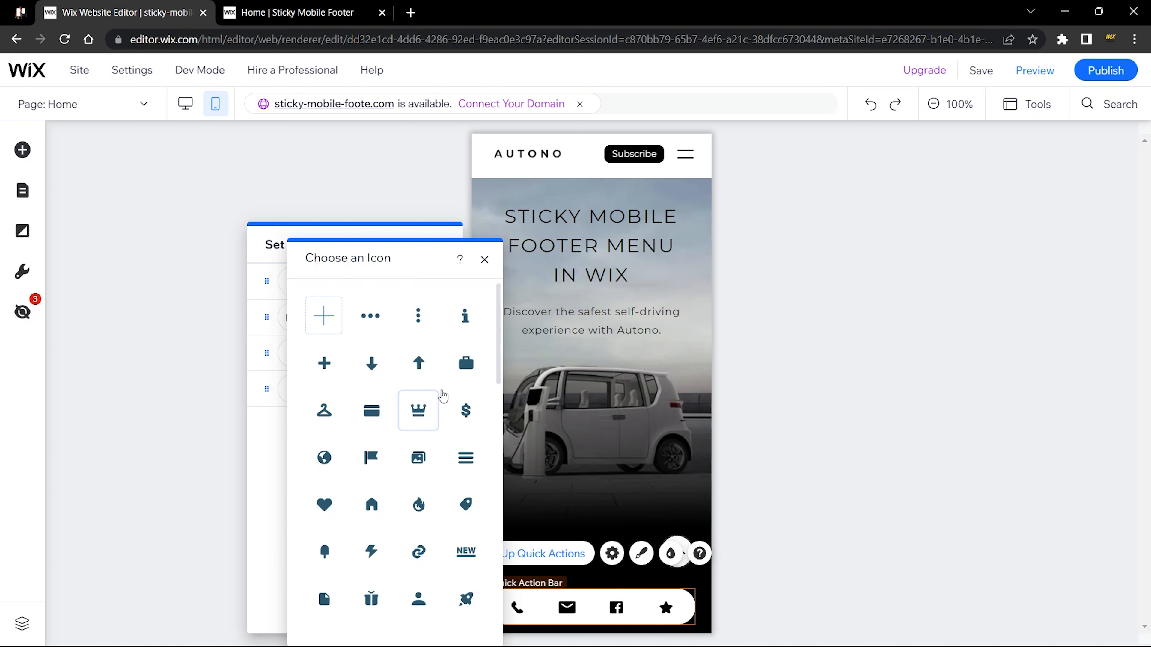
{"action": "scroll", "coordinate": [443, 396], "scroll_direction": "down", "scroll_amount": 3}
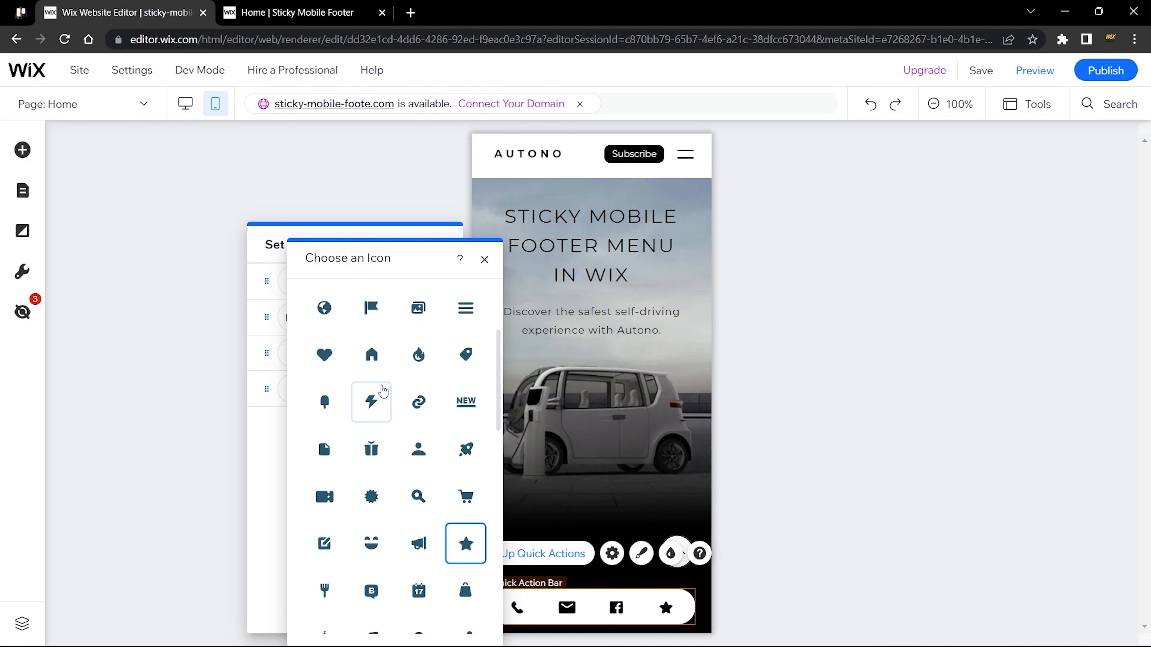
{"action": "scroll", "coordinate": [376, 376], "scroll_direction": "down", "scroll_amount": 7}
{"action": "scroll", "coordinate": [378, 379], "scroll_direction": "down", "scroll_amount": 7}
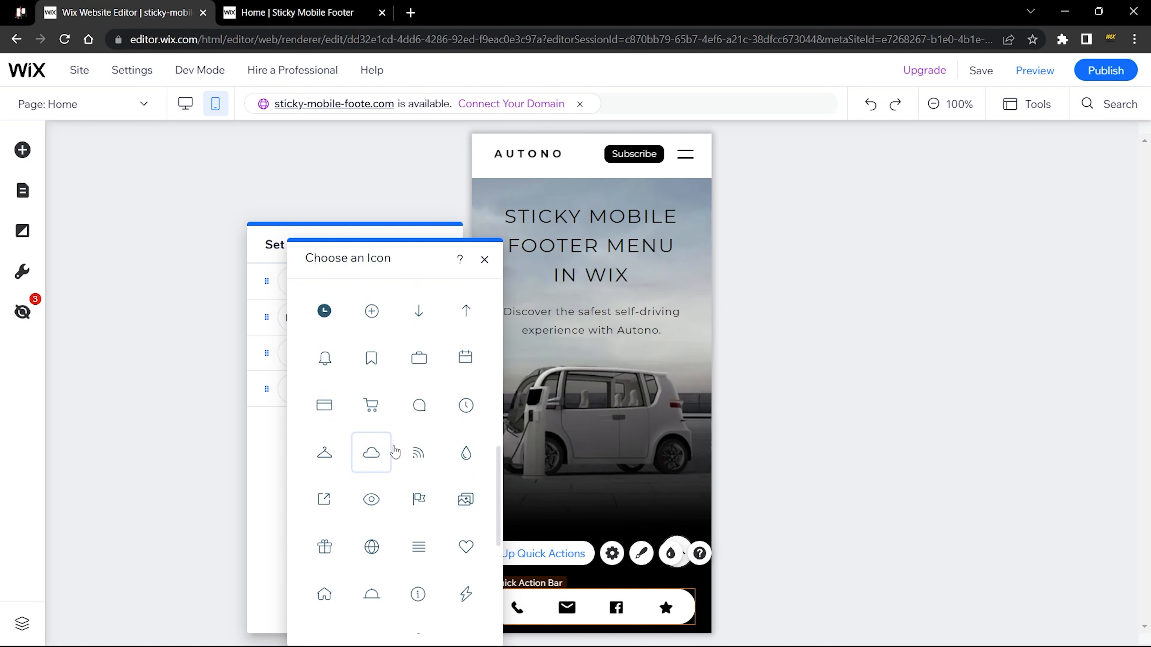
{"action": "scroll", "coordinate": [396, 453], "scroll_direction": "up", "scroll_amount": 3}
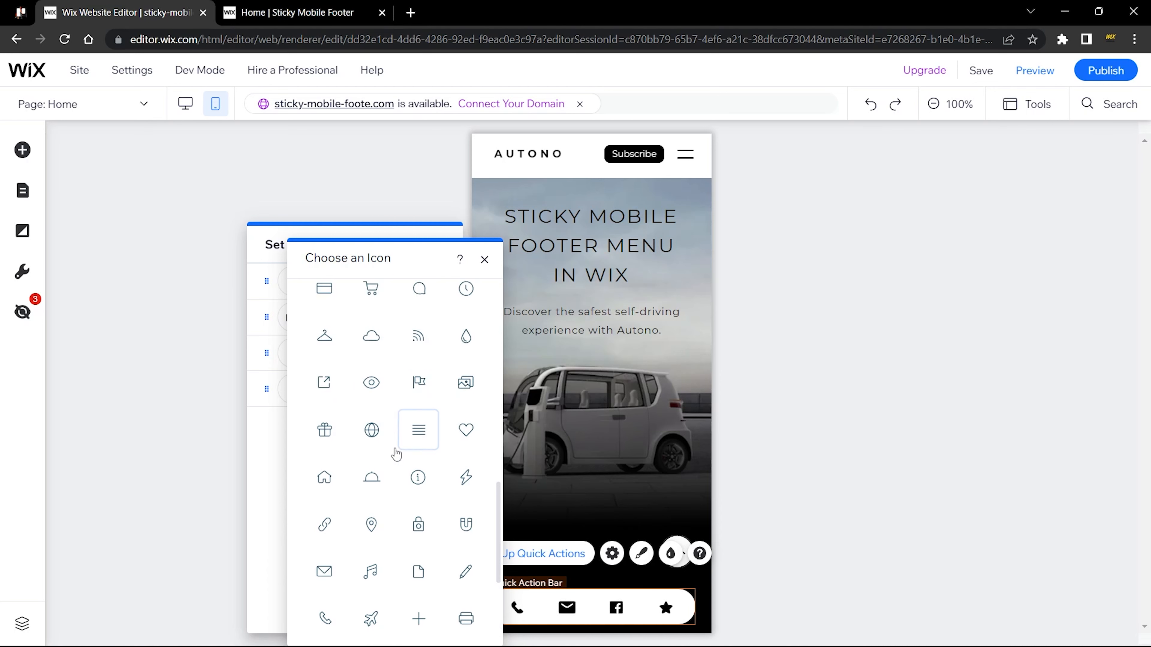
{"action": "scroll", "coordinate": [352, 470], "scroll_direction": "up", "scroll_amount": 10}
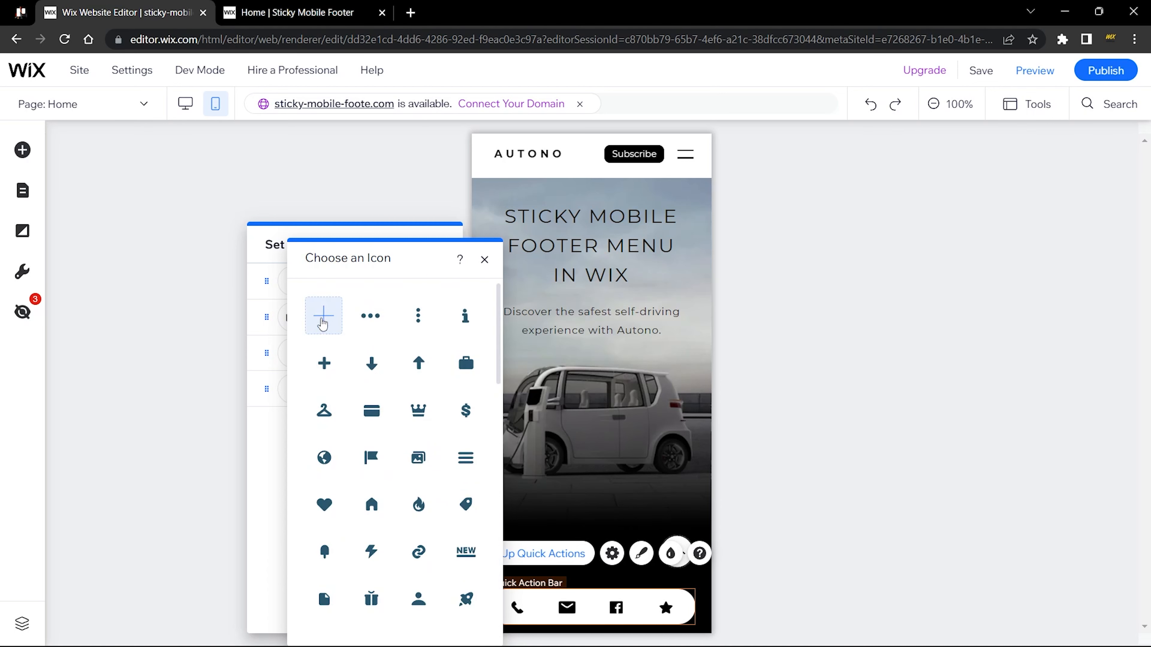
Search the vector art for "home", give the custom action the solid house icon with a chimney, and move it first in the actions list.
{"action": "left_click", "coordinate": [325, 316]}
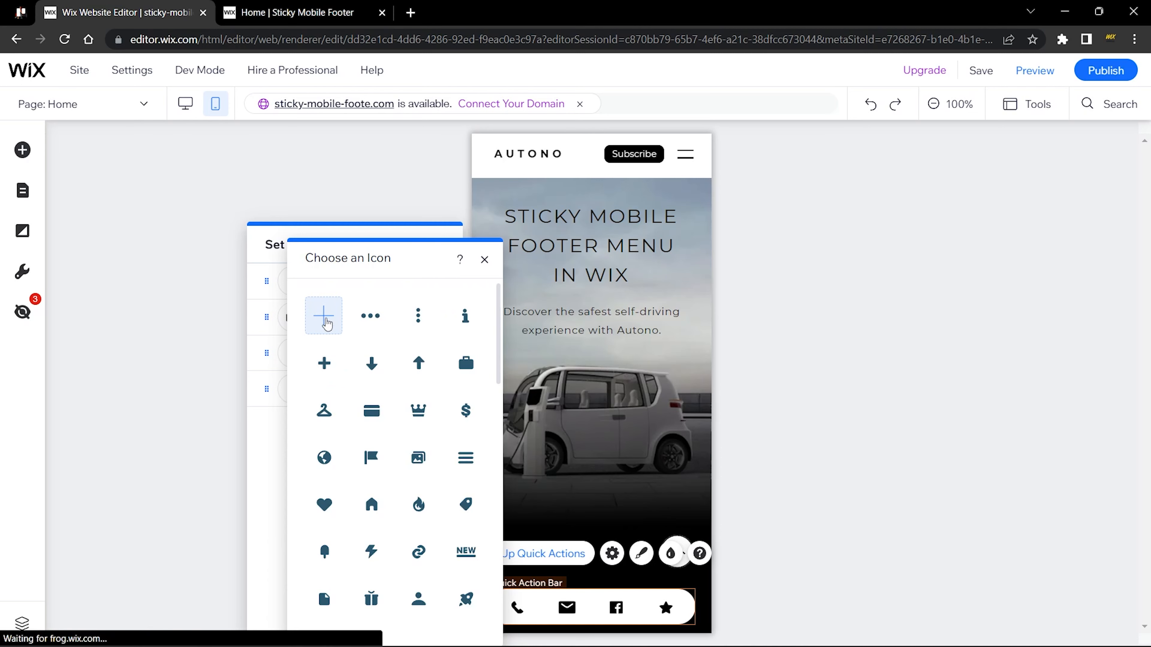
{"action": "left_click", "coordinate": [409, 176]}
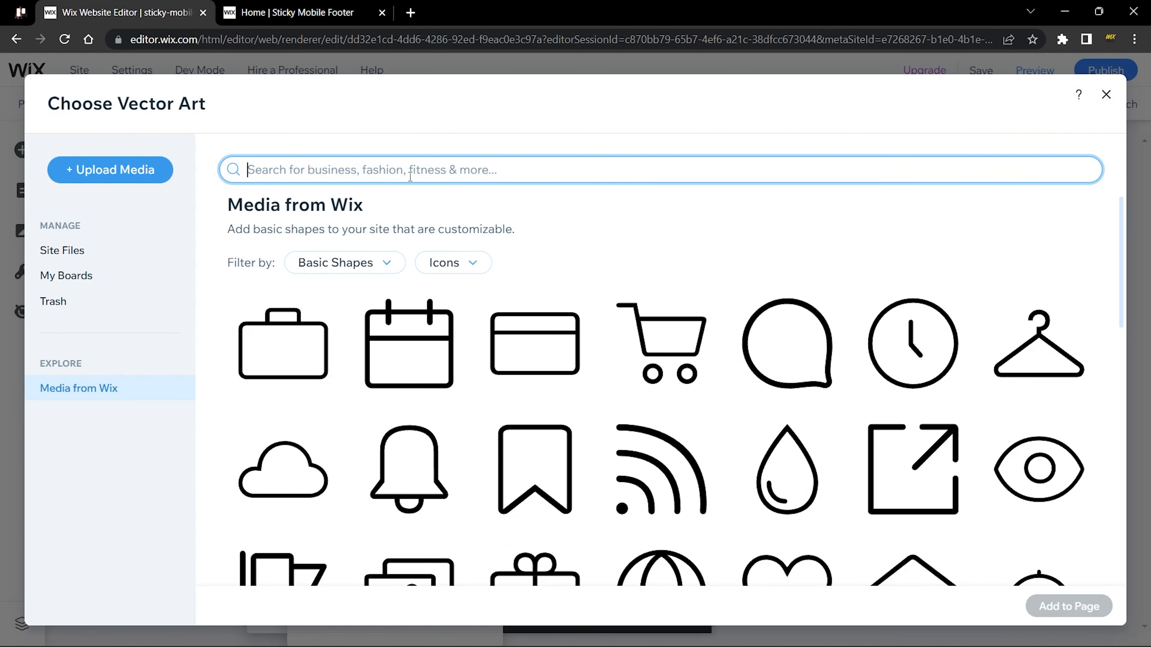
{"action": "type", "text": "home"}
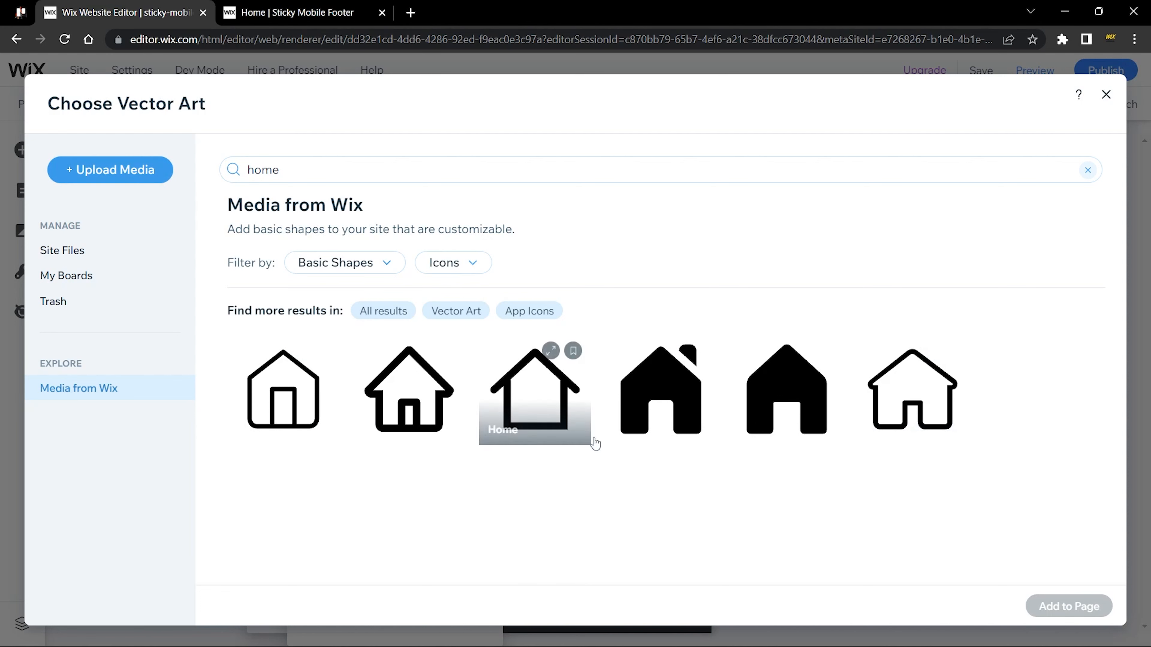
{"action": "left_click", "coordinate": [669, 402]}
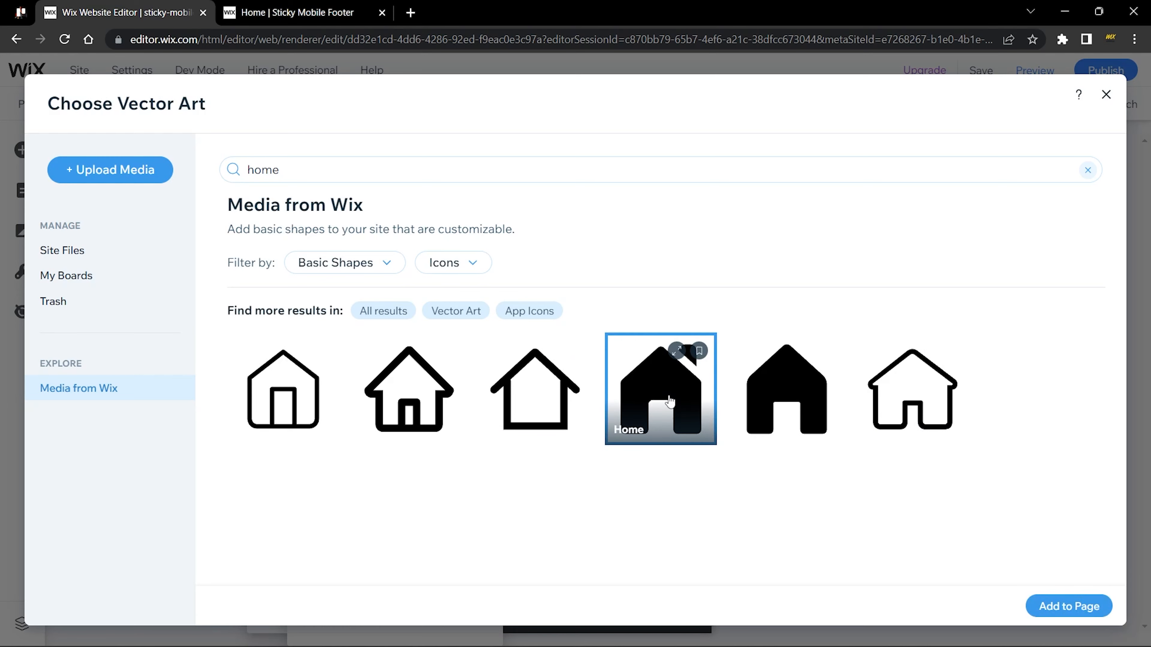
{"action": "left_click", "coordinate": [1071, 606]}
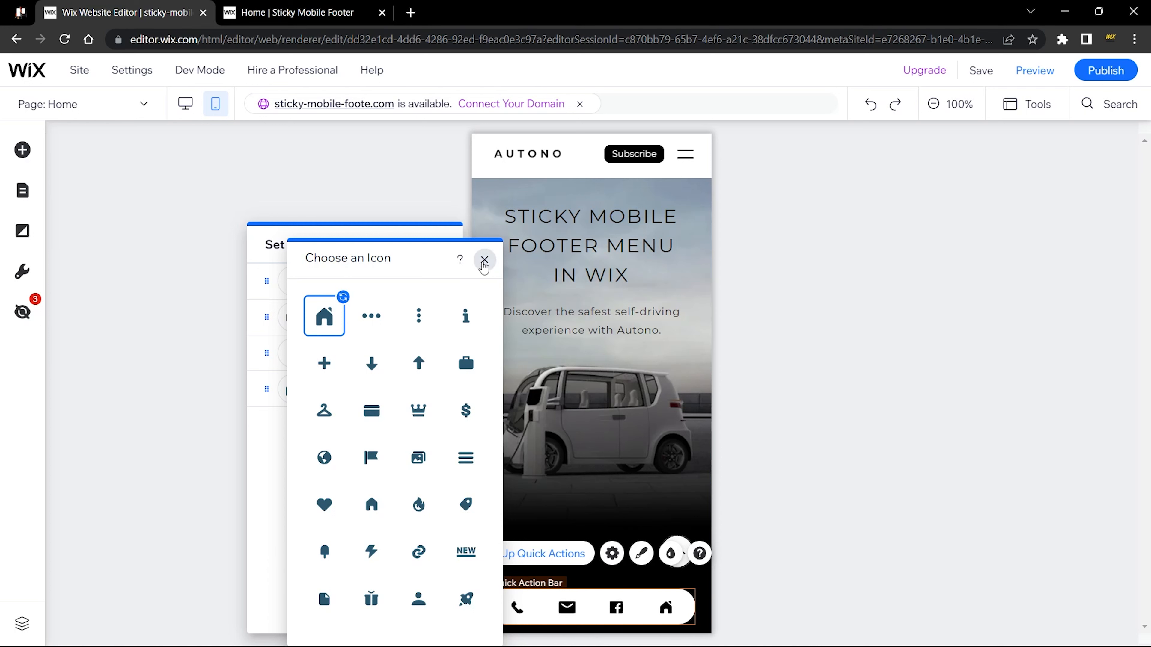
{"action": "left_click", "coordinate": [484, 259]}
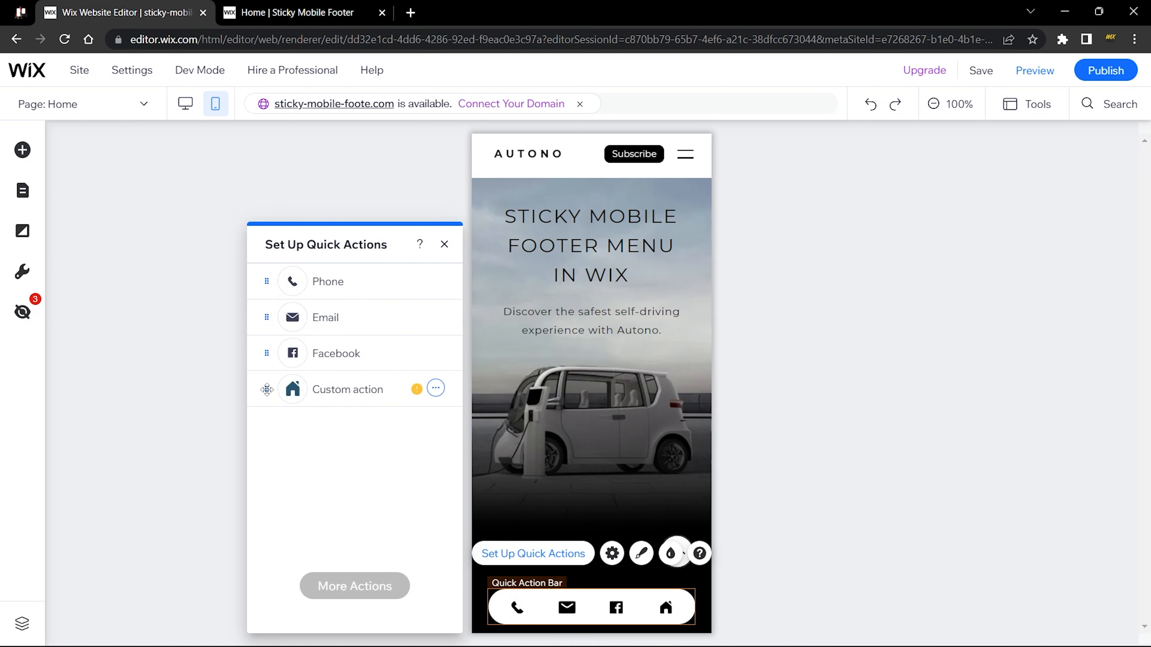
{"action": "left_click_drag", "start_coordinate": [266, 389], "coordinate": [266, 279]}
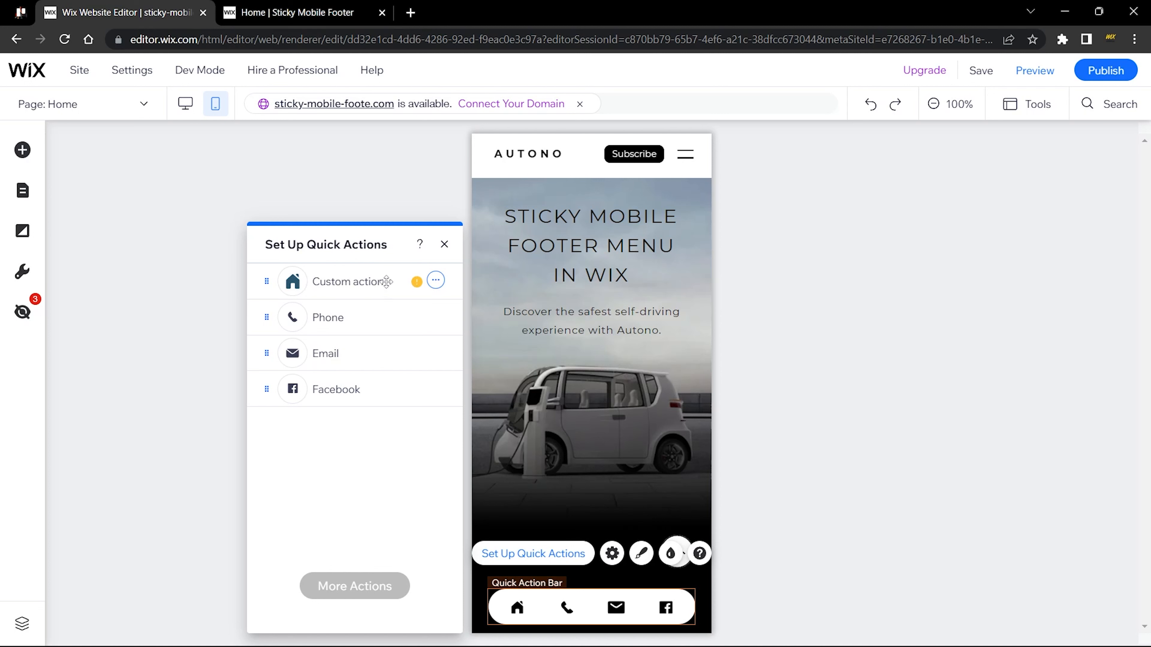
Rename the custom action with the house icon to "Home".
{"action": "left_click", "coordinate": [435, 280]}
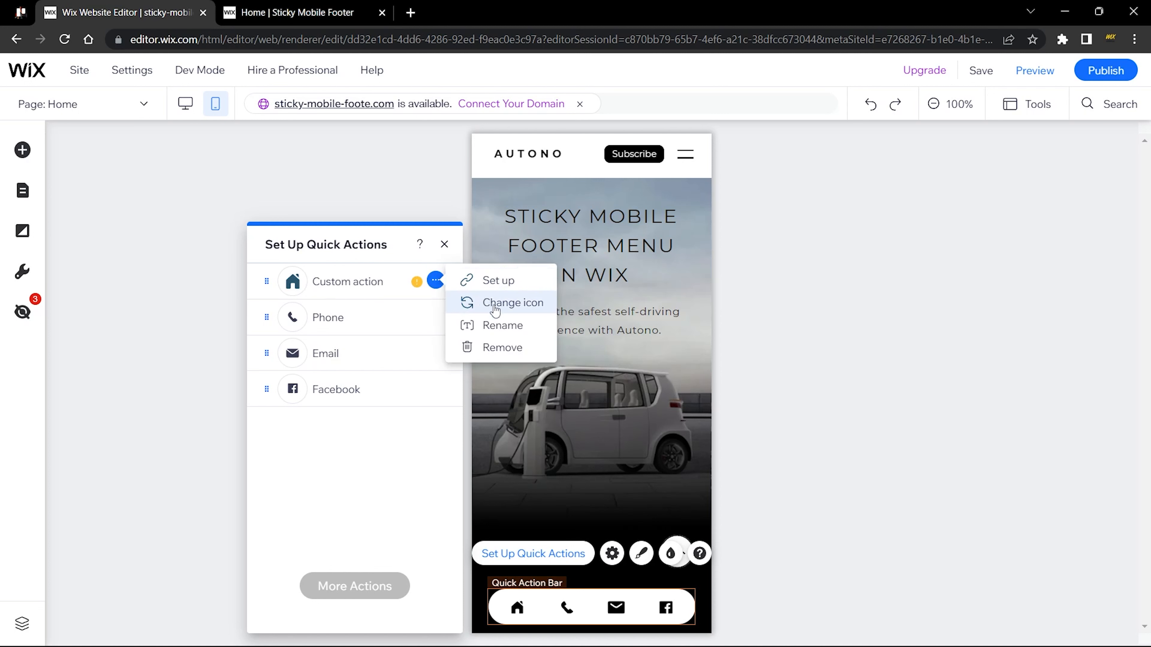
{"action": "left_click", "coordinate": [501, 325]}
{"action": "type", "text": "Home"}
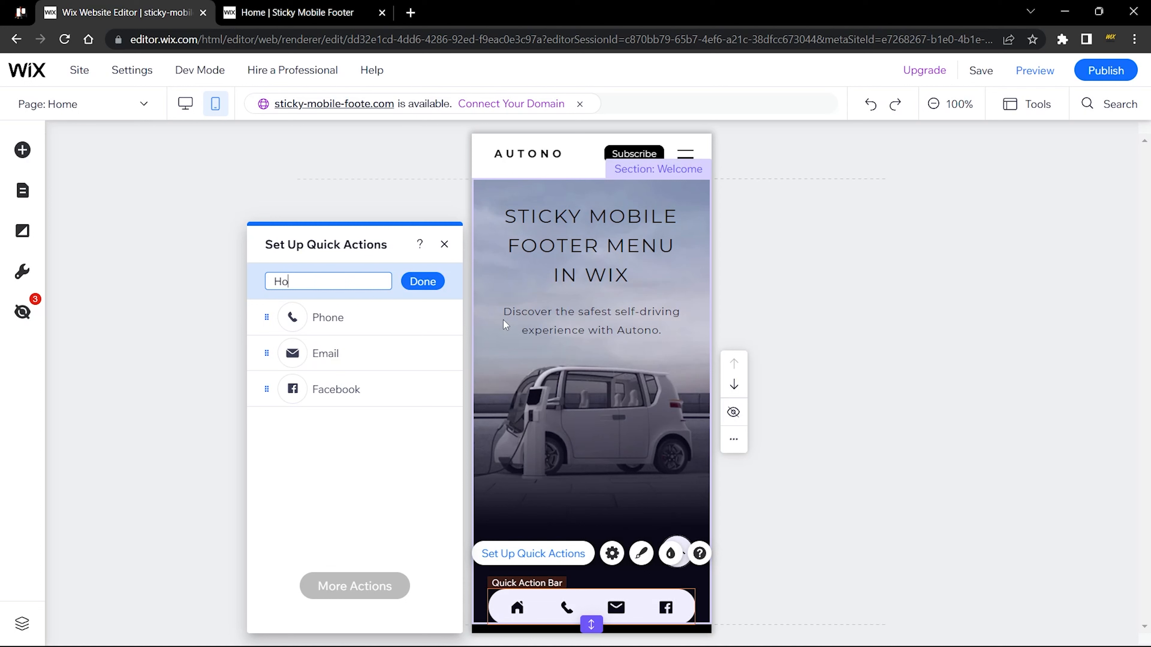
{"action": "left_click", "coordinate": [431, 283]}
Link the Home quick action to the site's Home page.
{"action": "left_click", "coordinate": [432, 283]}
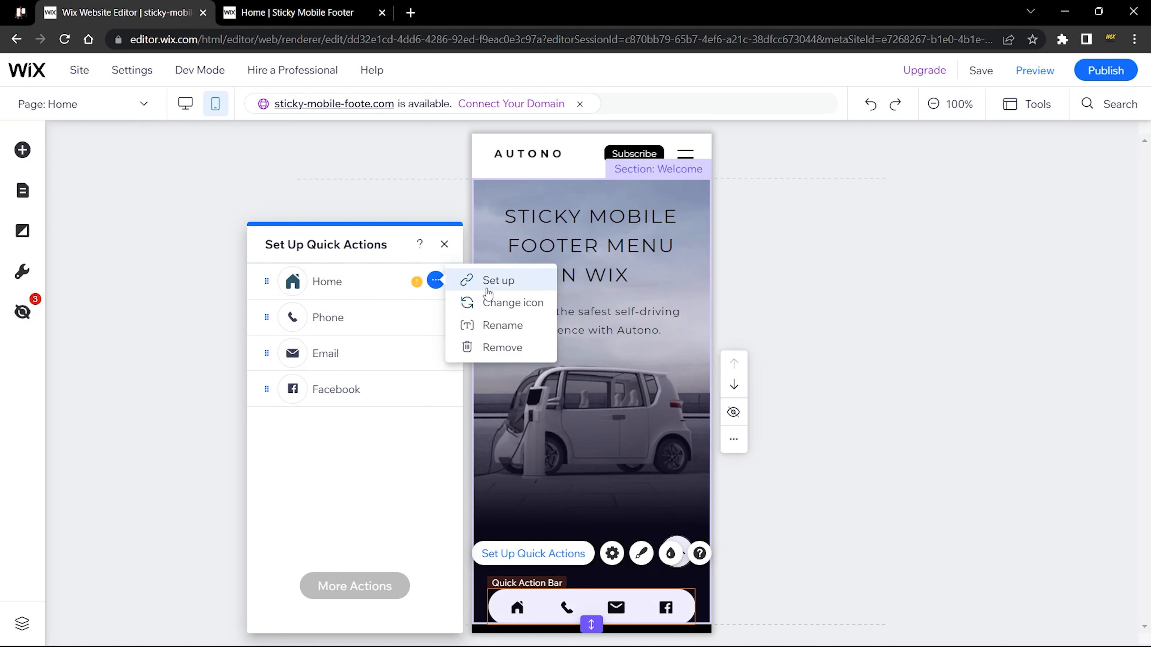
{"action": "left_click", "coordinate": [504, 284]}
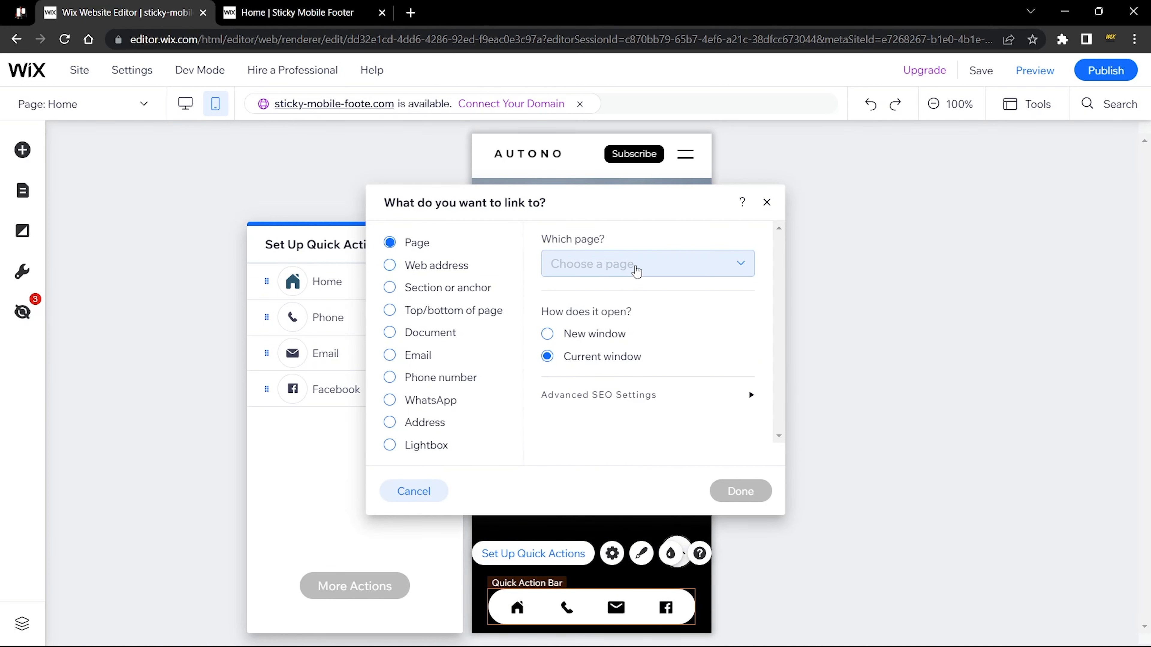
{"action": "left_click", "coordinate": [637, 267]}
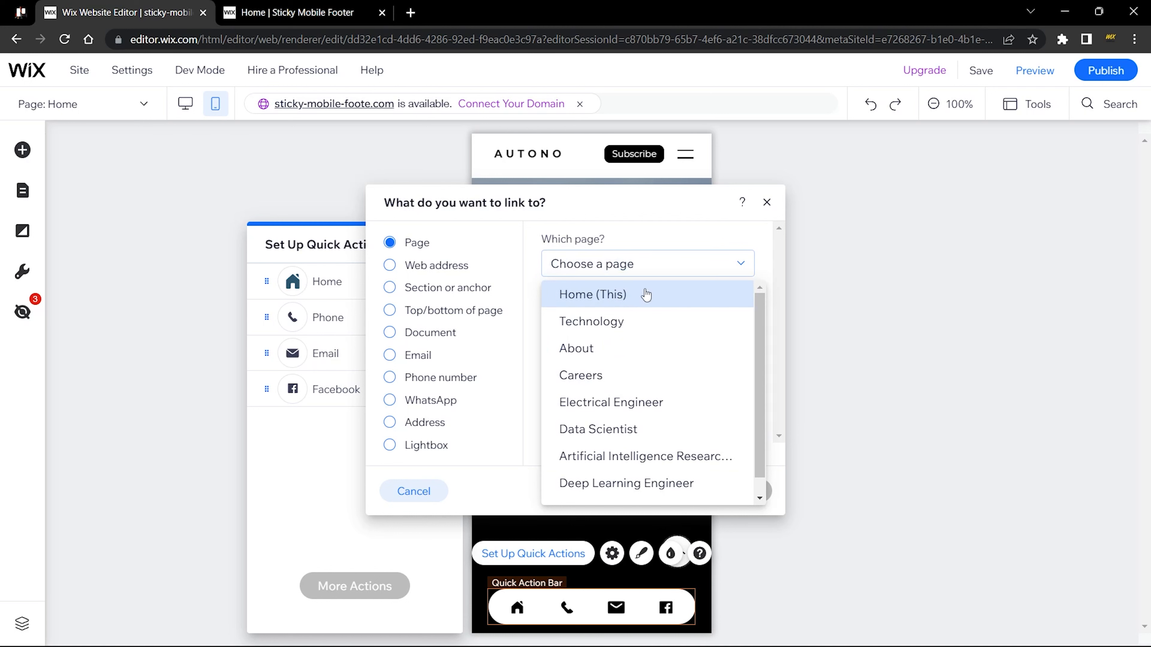
{"action": "left_click", "coordinate": [646, 295]}
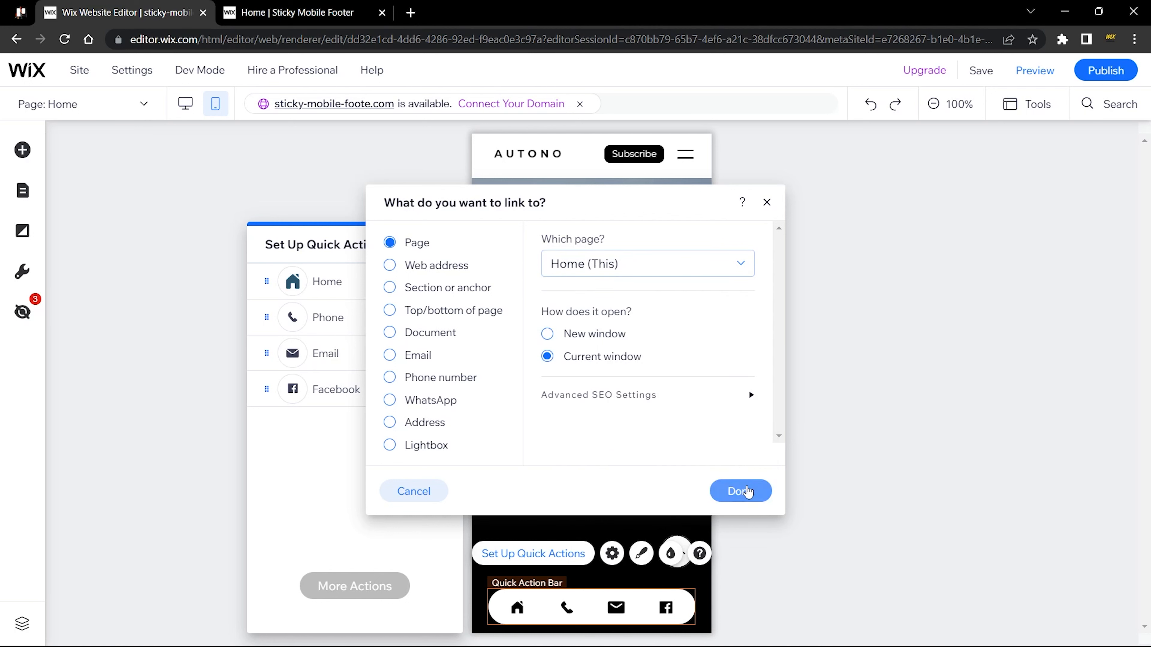
{"action": "left_click", "coordinate": [746, 491]}
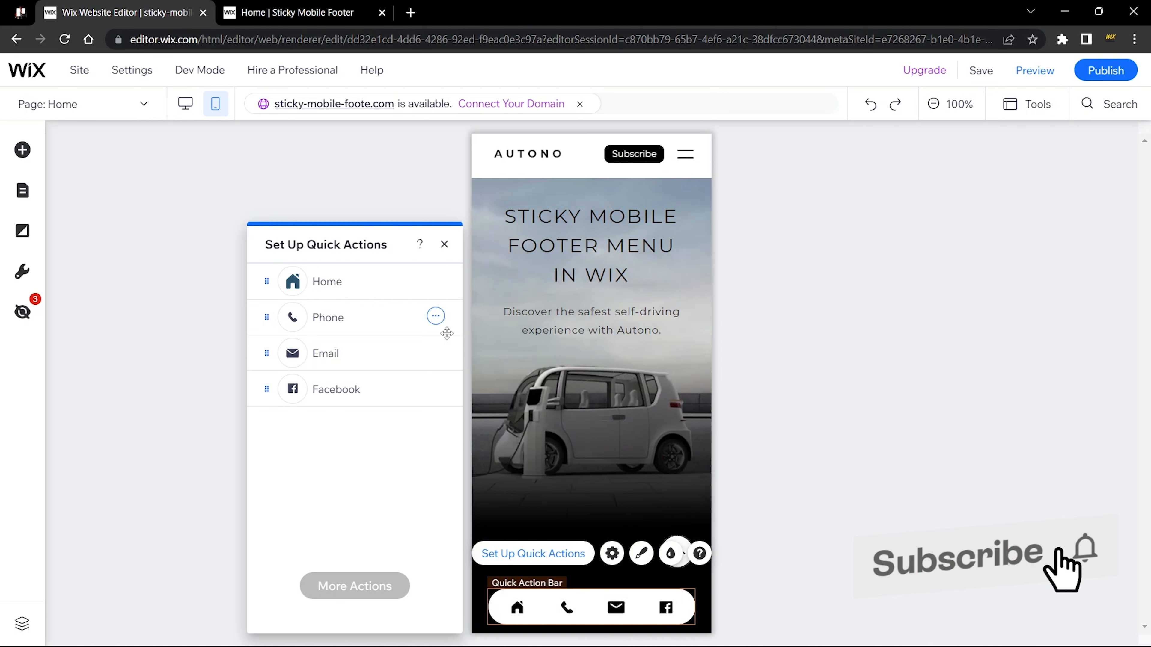
Remove the Phone quick action and add a custom action with the briefcase icon in its place.
{"action": "left_click", "coordinate": [435, 316]}
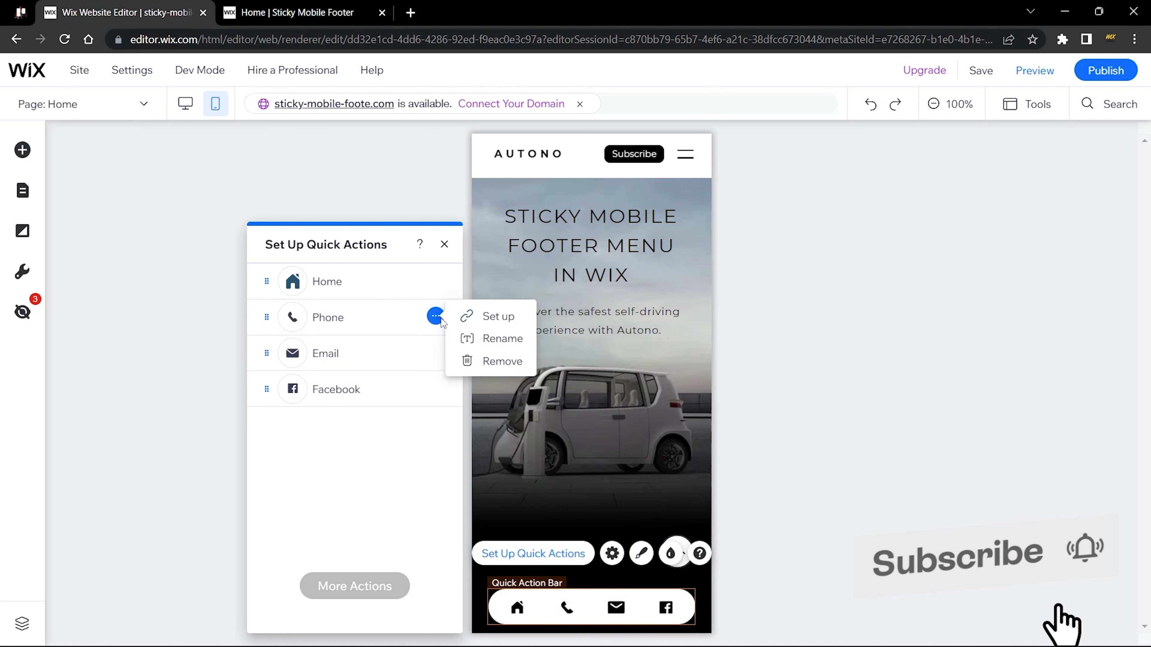
{"action": "left_click", "coordinate": [498, 362]}
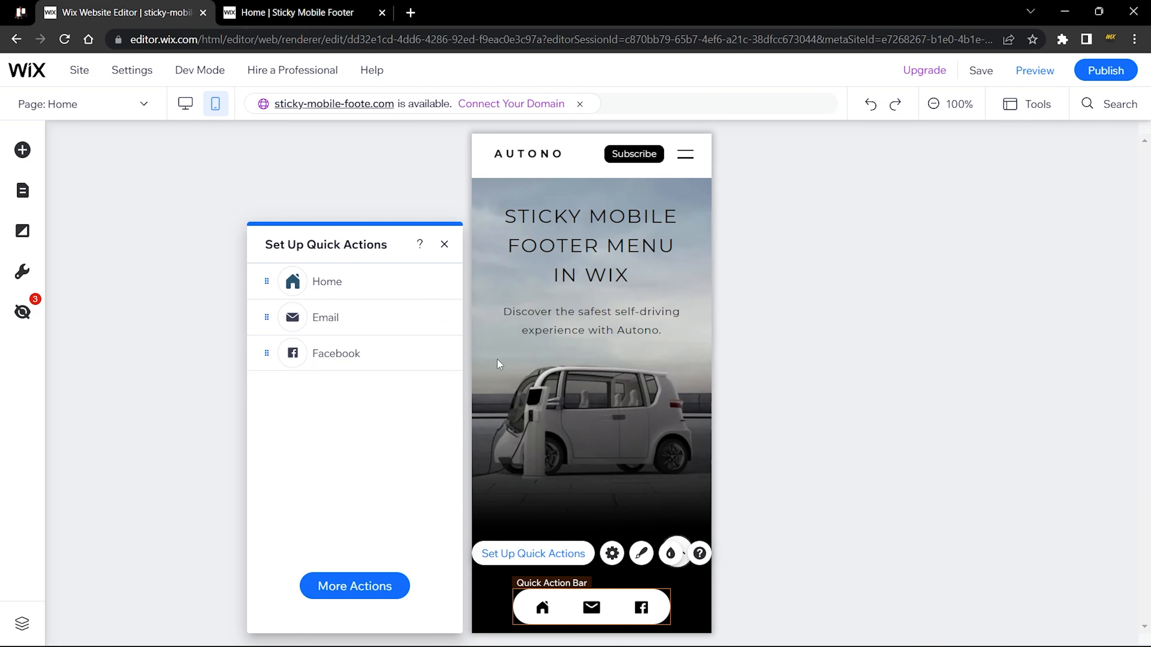
{"action": "left_click", "coordinate": [373, 588]}
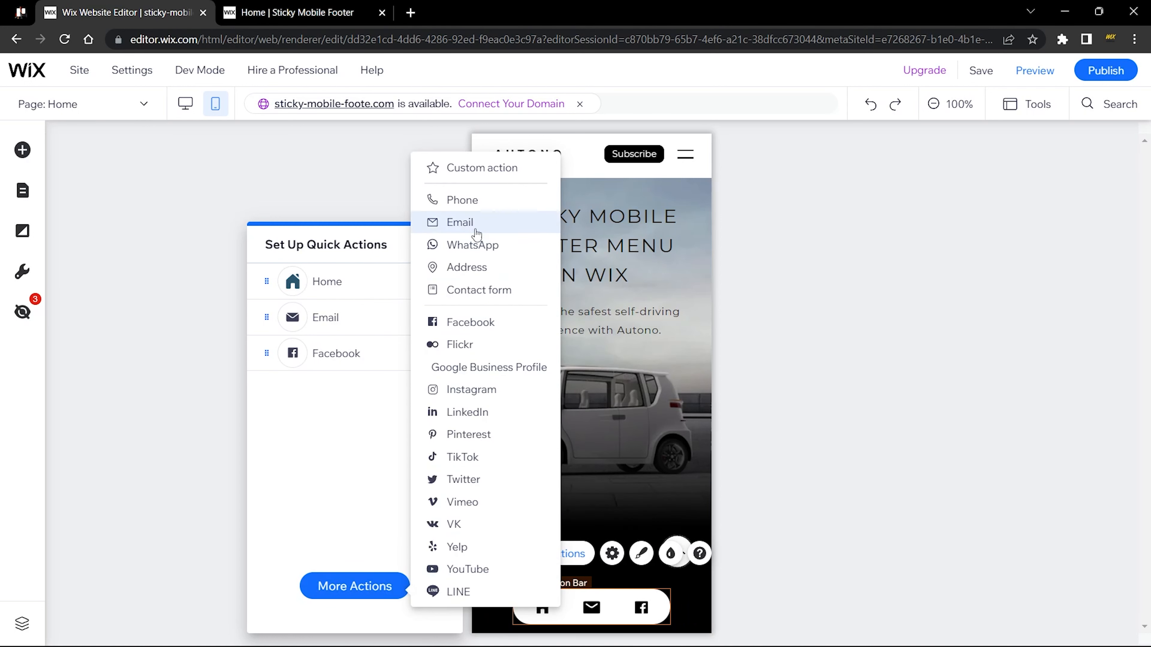
{"action": "left_click", "coordinate": [489, 173]}
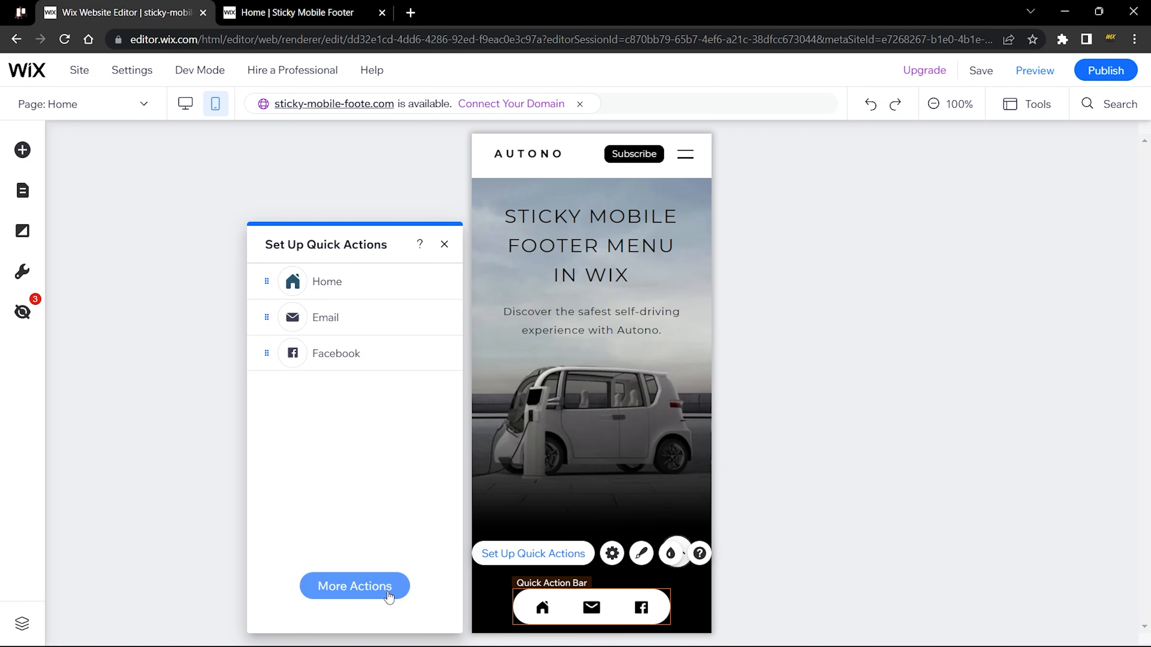
{"action": "left_click", "coordinate": [389, 593]}
{"action": "left_click", "coordinate": [486, 170]}
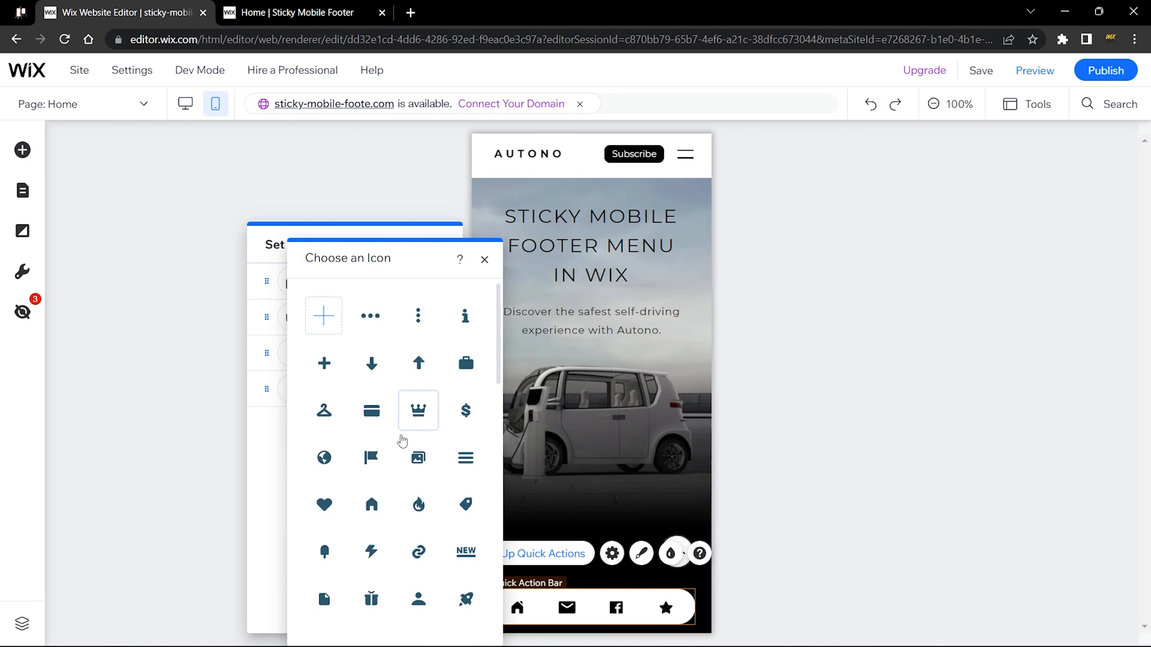
{"action": "scroll", "coordinate": [404, 451], "scroll_direction": "down", "scroll_amount": 2}
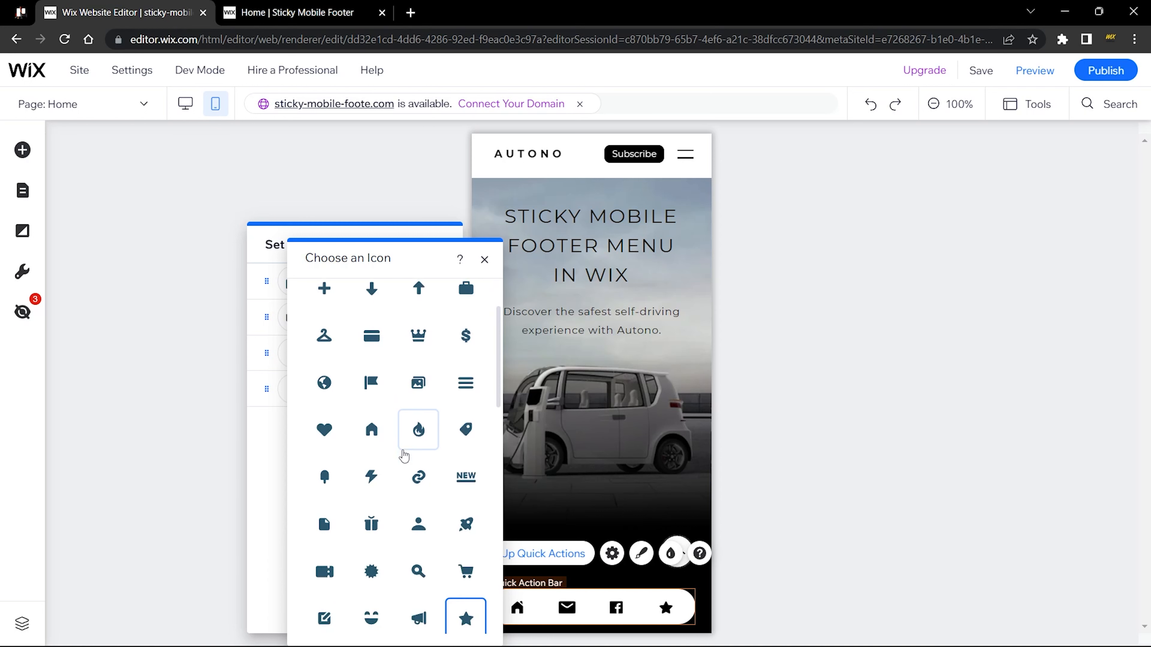
{"action": "scroll", "coordinate": [404, 456], "scroll_direction": "up", "scroll_amount": 2}
{"action": "left_click", "coordinate": [463, 380]}
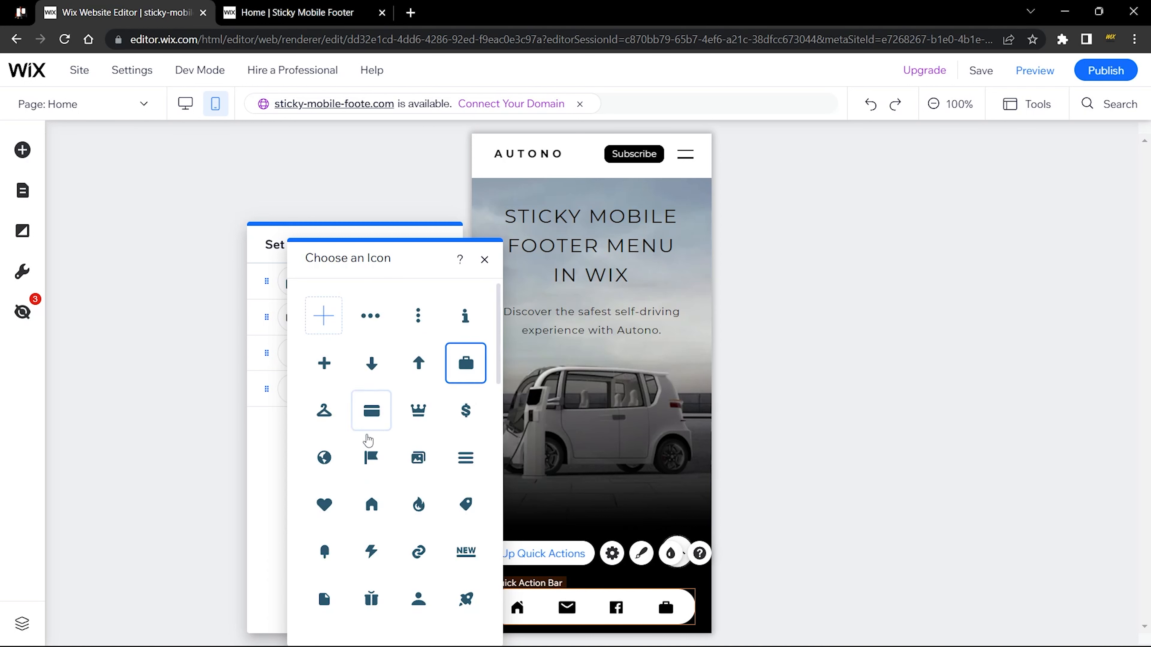
{"action": "left_click", "coordinate": [277, 478]}
Rename the custom action with the briefcase icon to "About".
{"action": "left_click", "coordinate": [435, 388]}
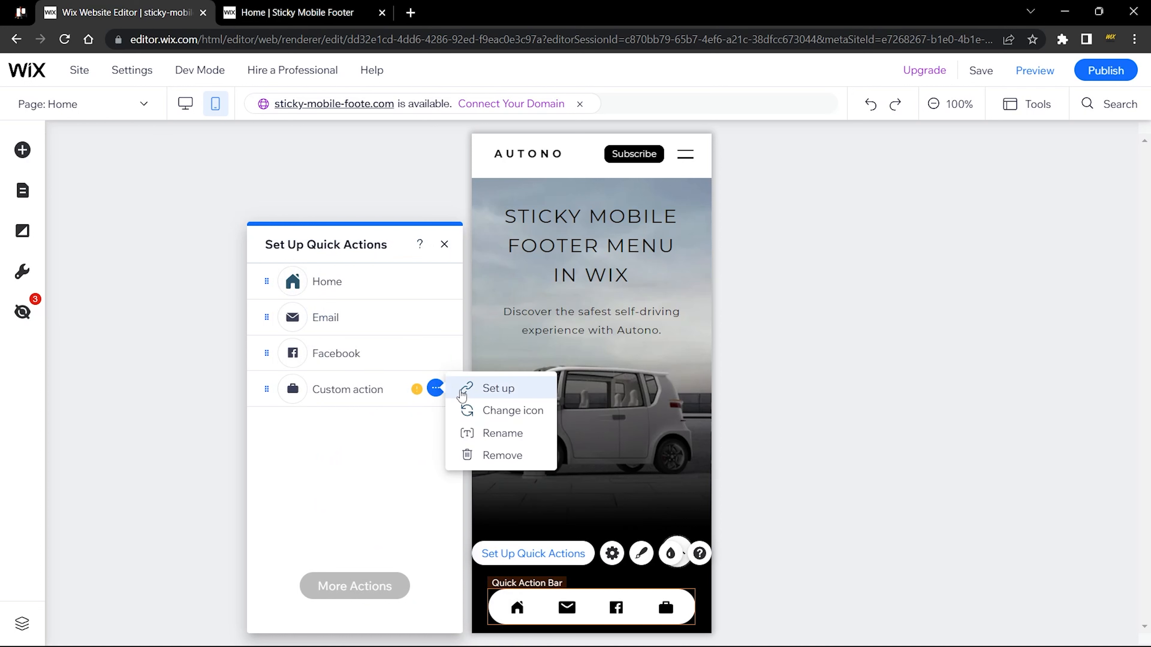
{"action": "left_click", "coordinate": [512, 431]}
{"action": "type", "text": "Abou"}
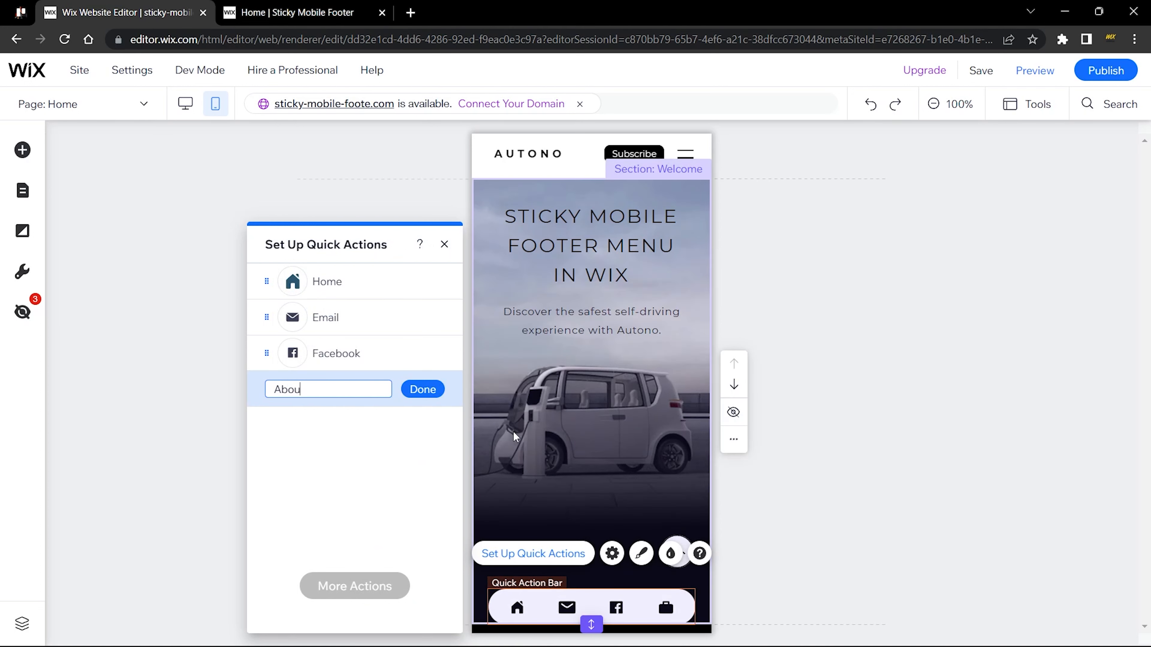
{"action": "type", "text": "t"}
{"action": "left_click", "coordinate": [422, 389]}
Open the About action's link settings and look through the available link types, from Web address to Lightbox.
{"action": "left_click", "coordinate": [435, 390]}
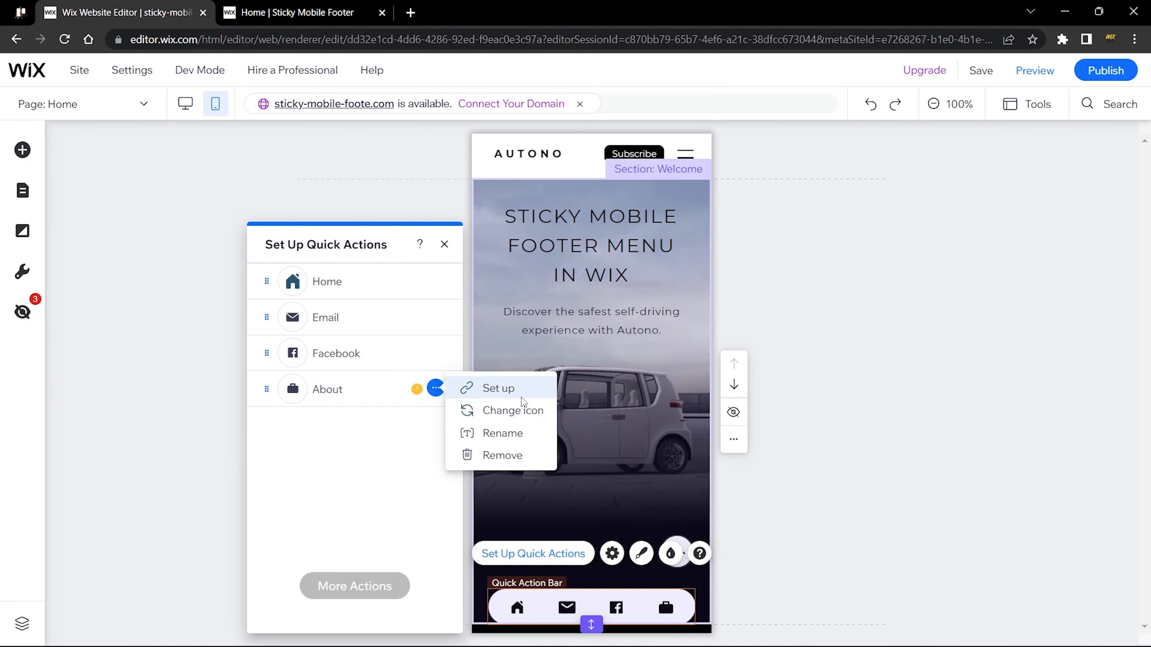
{"action": "left_click", "coordinate": [507, 392]}
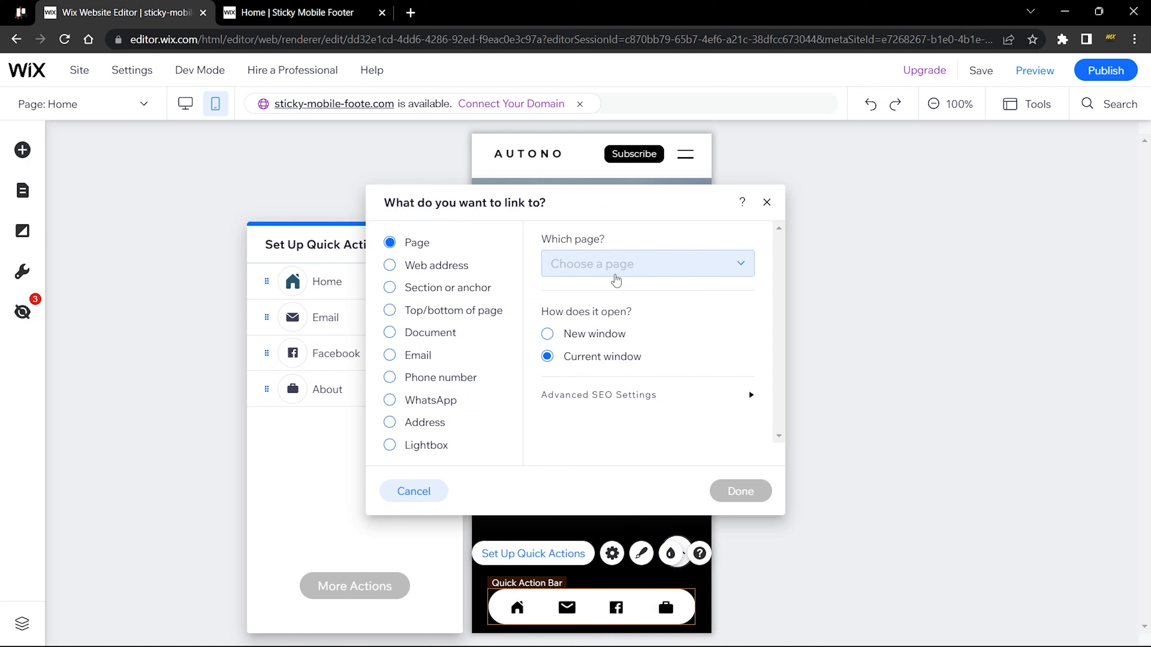
{"action": "left_click", "coordinate": [616, 275]}
{"action": "left_click", "coordinate": [632, 240]}
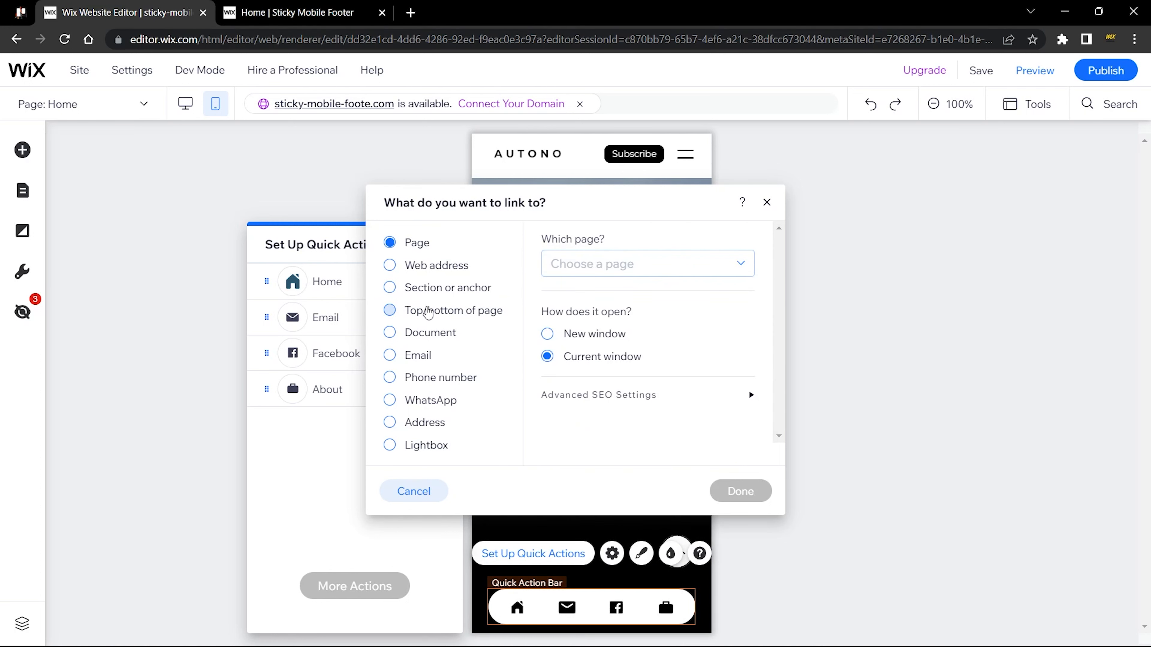
{"action": "left_click", "coordinate": [435, 267]}
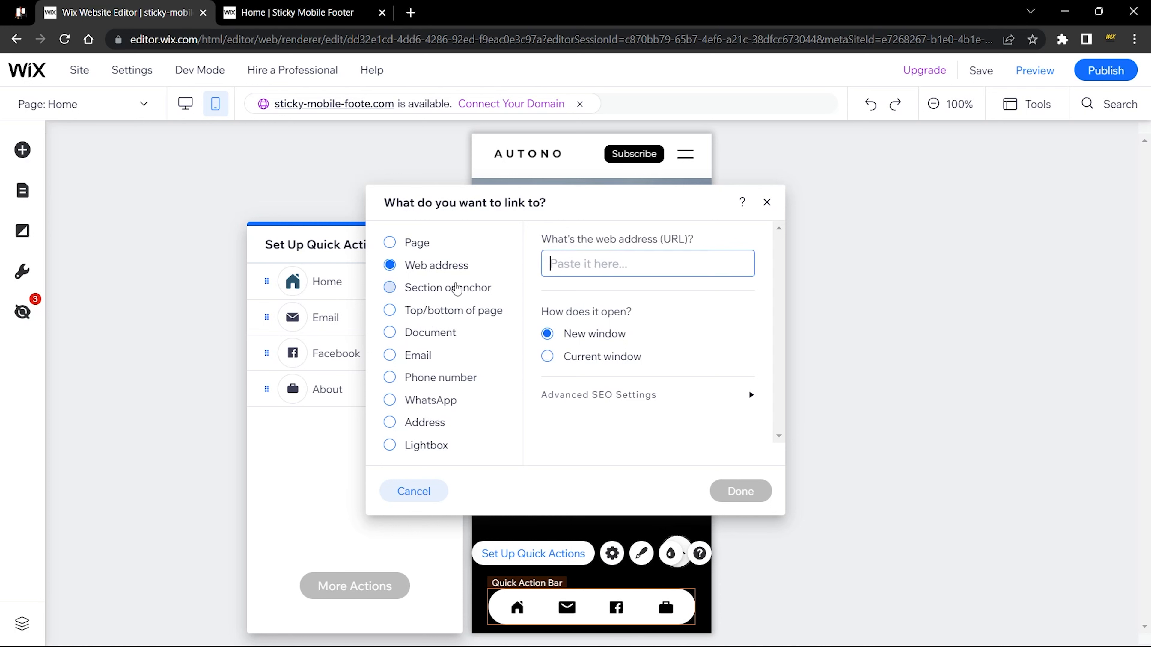
{"action": "left_click", "coordinate": [429, 291]}
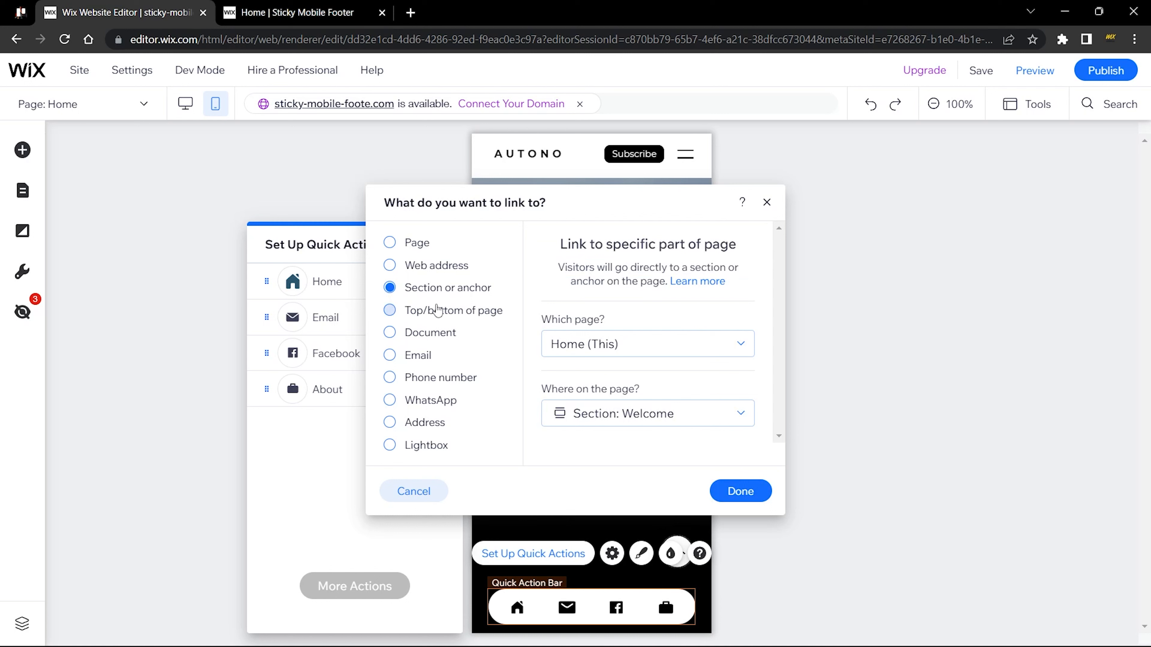
{"action": "left_click", "coordinate": [434, 310]}
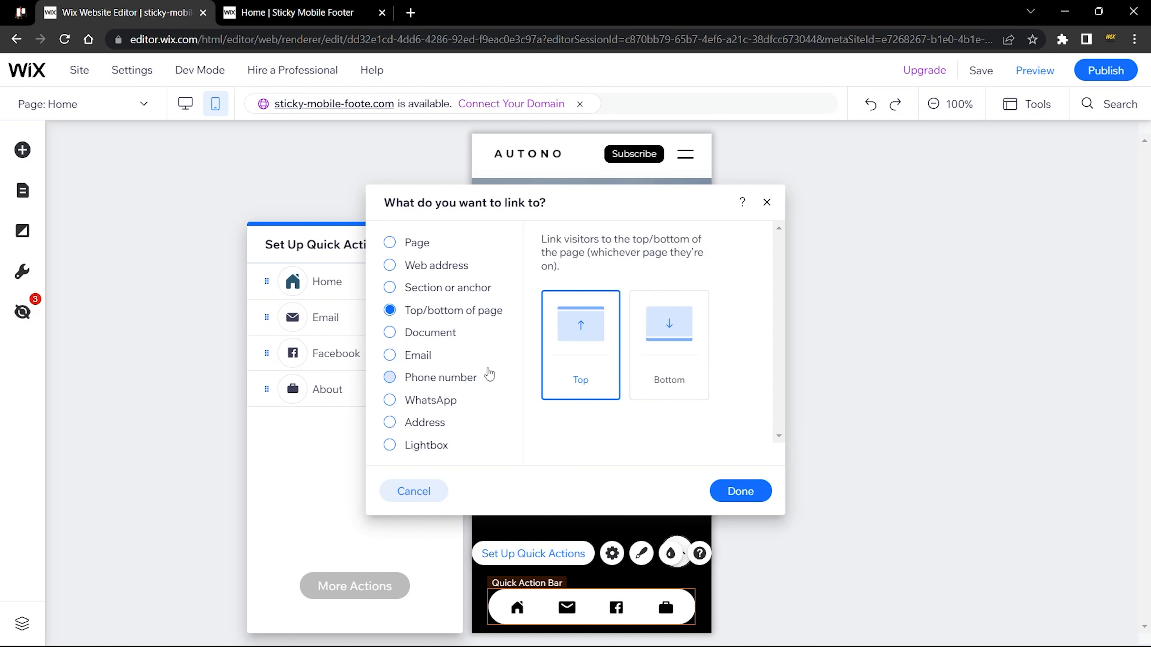
{"action": "left_click", "coordinate": [445, 336]}
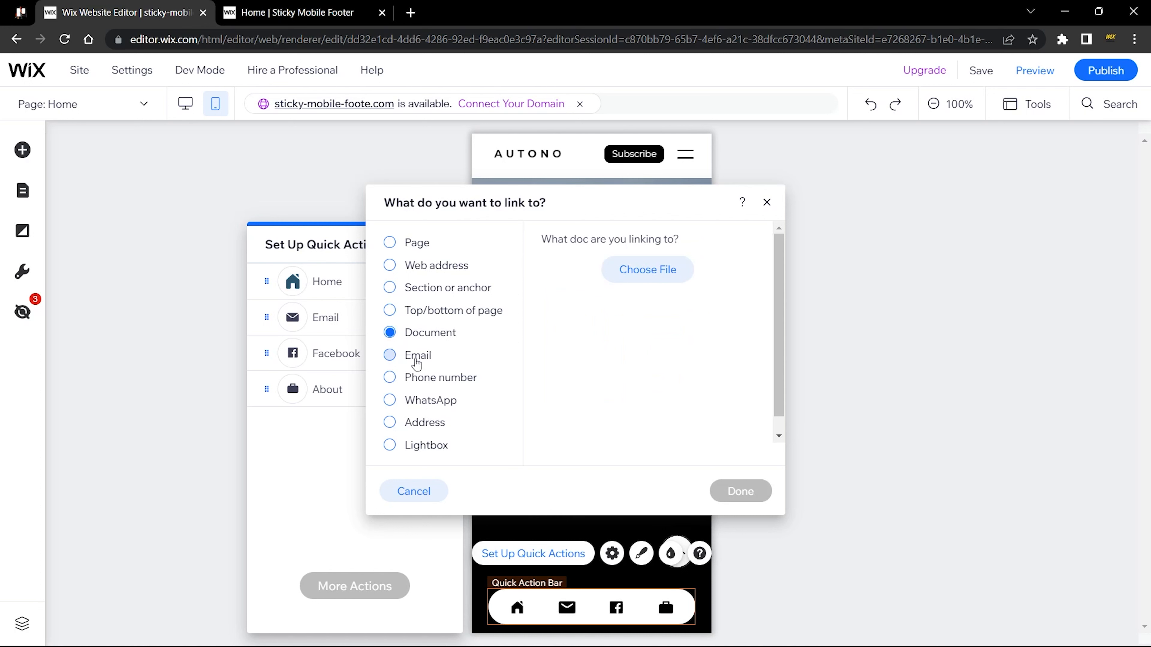
{"action": "left_click", "coordinate": [417, 359]}
{"action": "left_click", "coordinate": [427, 380]}
{"action": "left_click", "coordinate": [428, 402]}
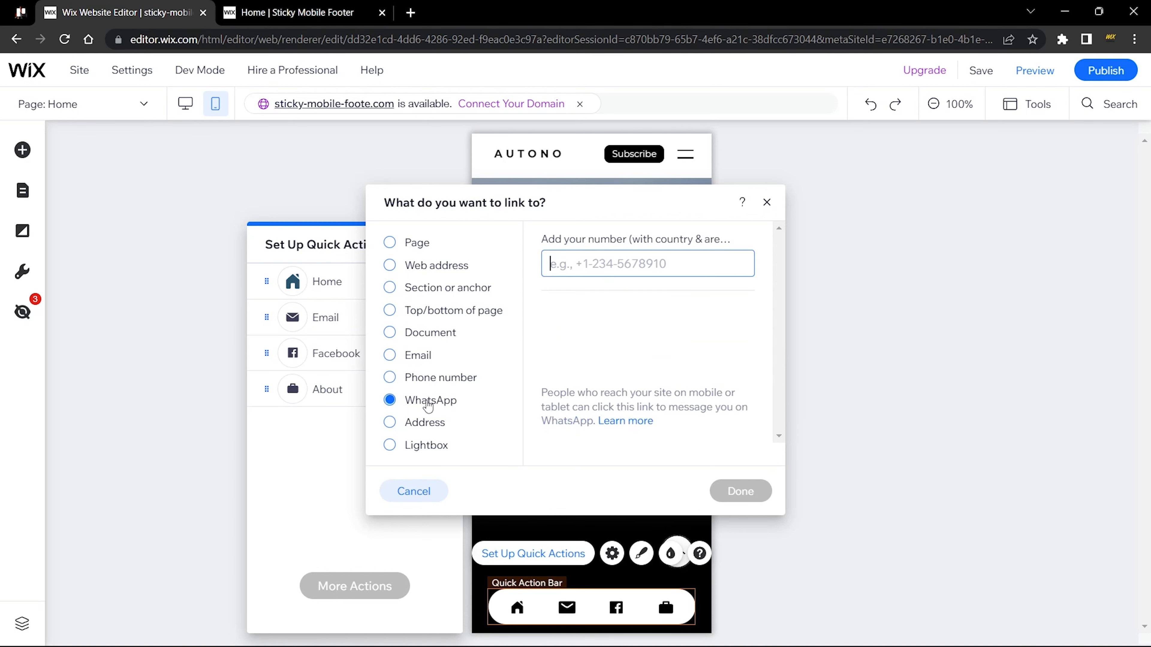
{"action": "left_click", "coordinate": [428, 426]}
{"action": "left_click", "coordinate": [427, 448]}
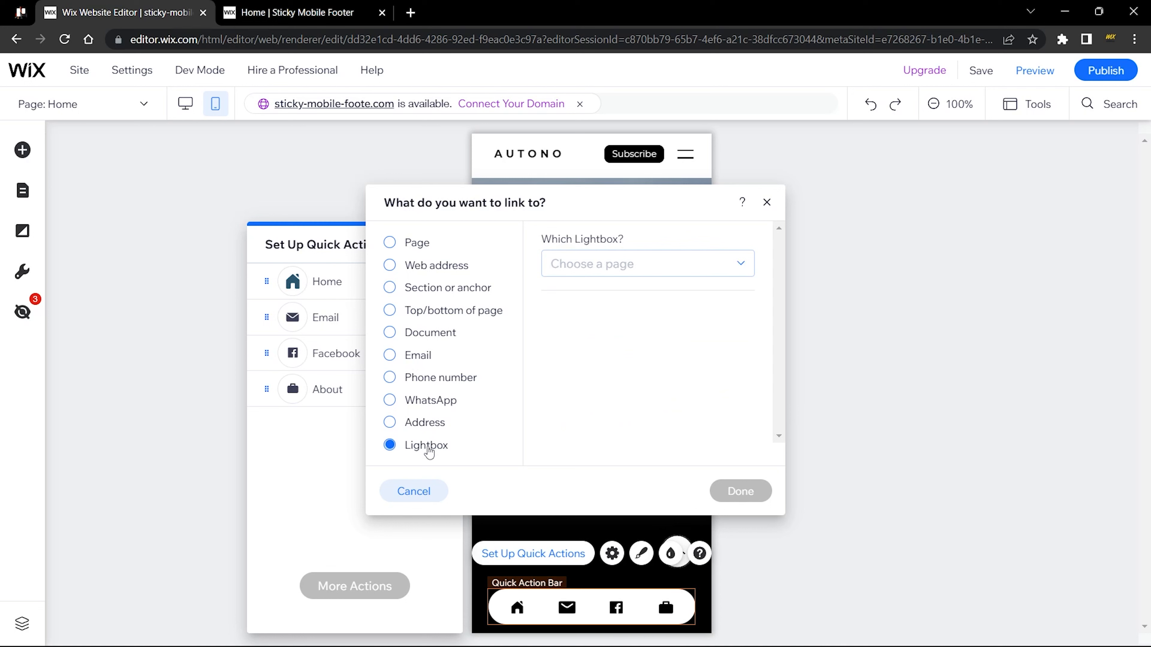
Link the About quick action to the About page and move it directly below Home in the actions list.
{"action": "left_click", "coordinate": [426, 247]}
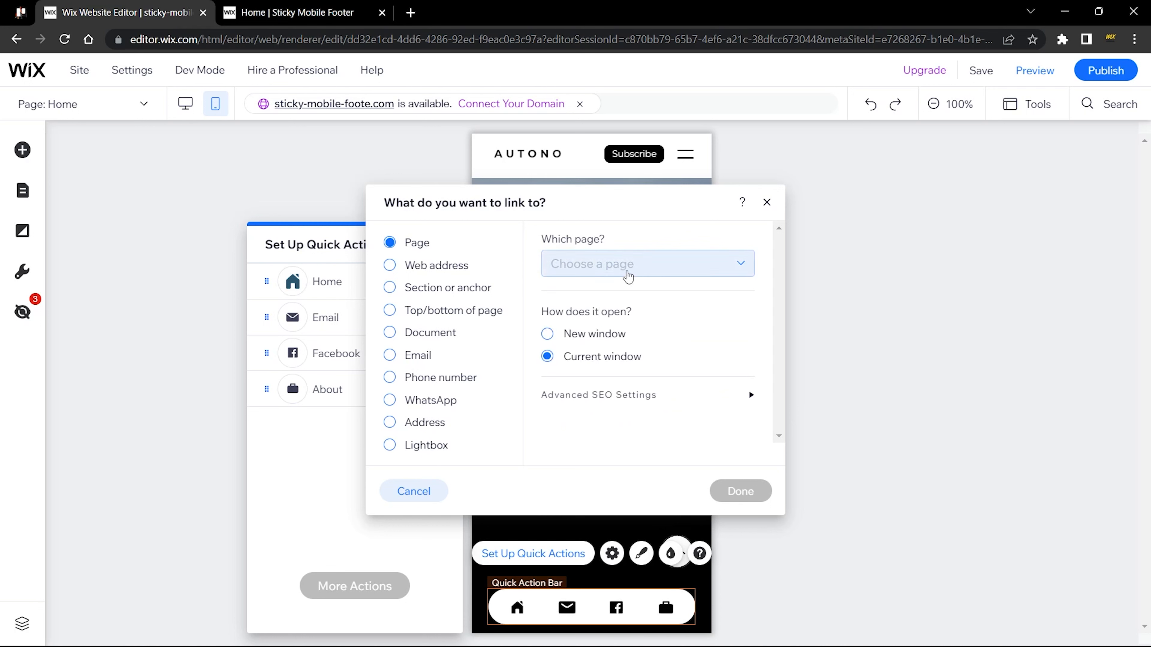
{"action": "left_click", "coordinate": [628, 273]}
{"action": "left_click", "coordinate": [615, 355]}
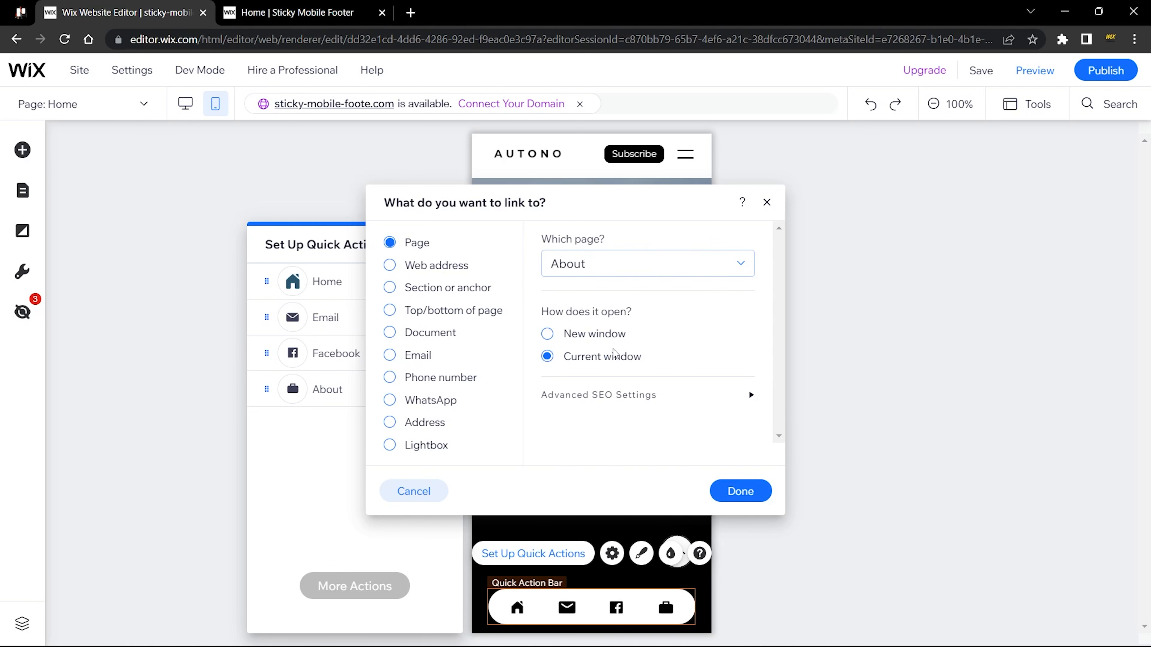
{"action": "left_click", "coordinate": [736, 490]}
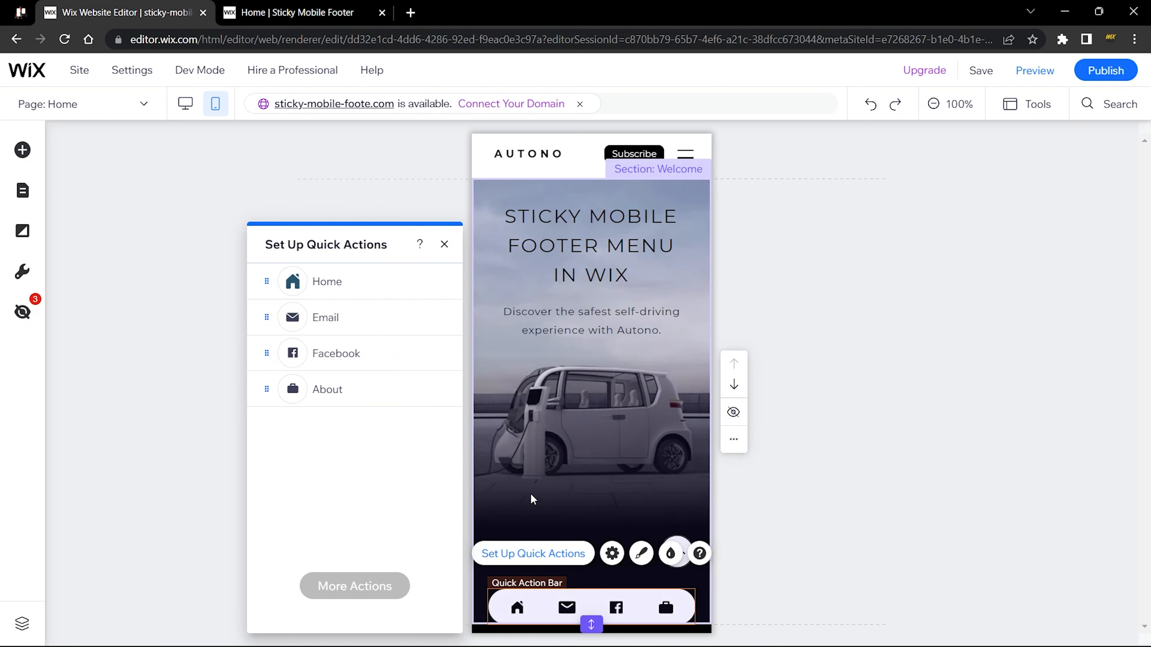
{"action": "left_click_drag", "start_coordinate": [272, 388], "coordinate": [274, 317]}
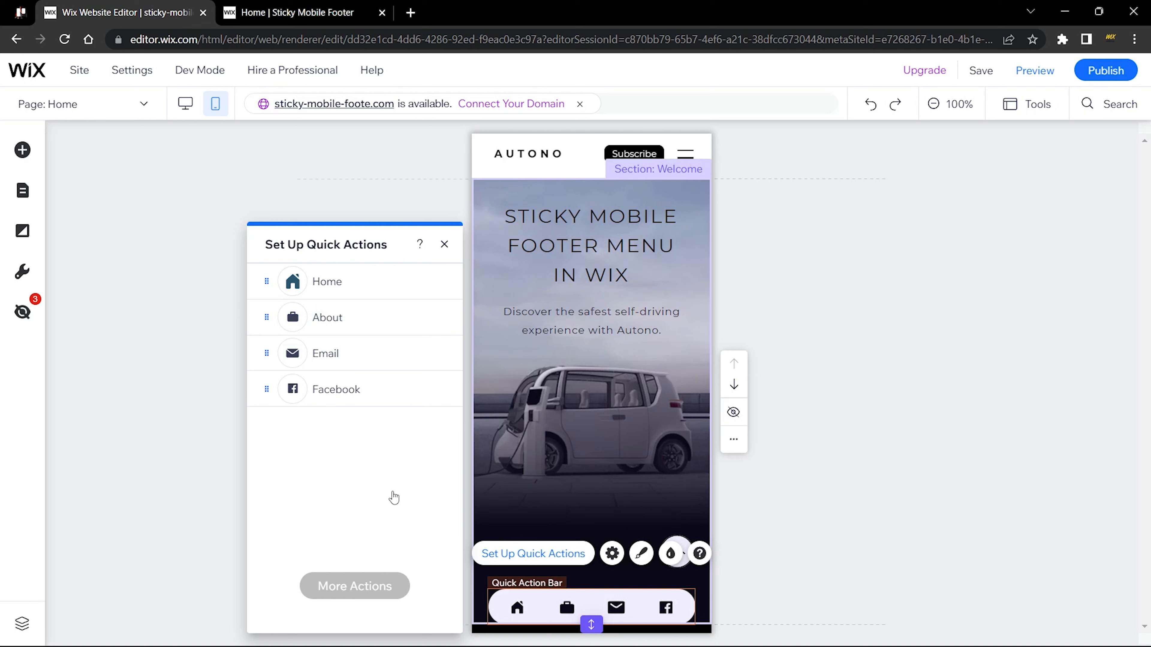
{"action": "left_click", "coordinate": [445, 244]}
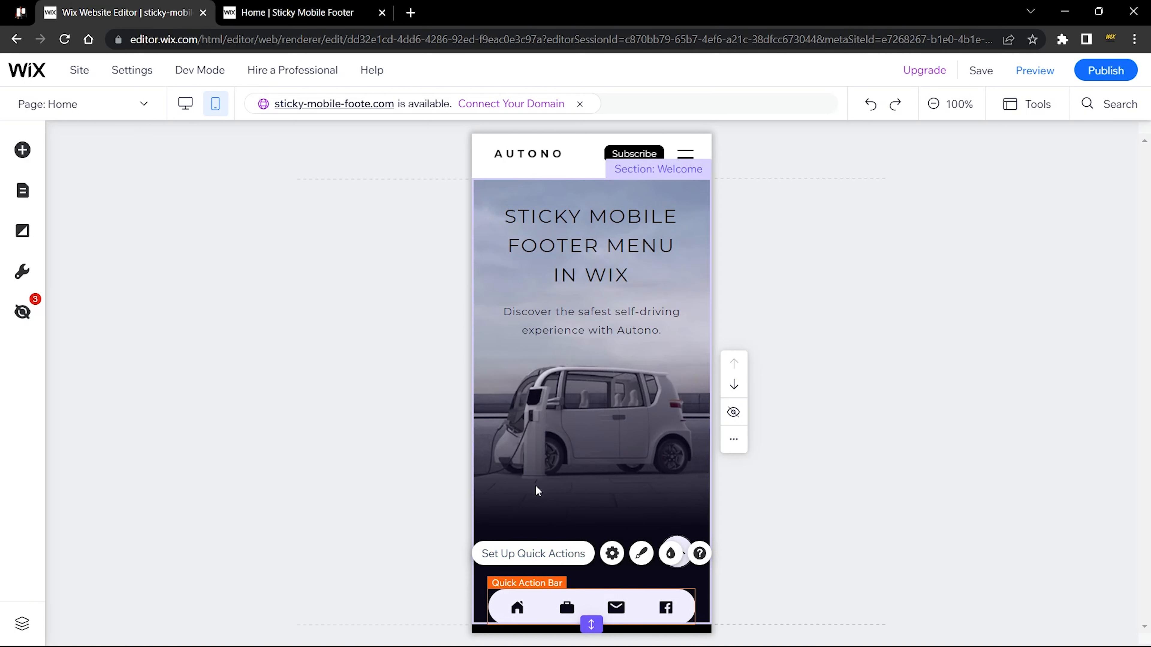
Try showing labels on the Quick Action Bar, and set the label option back to No.
{"action": "left_click", "coordinate": [614, 553]}
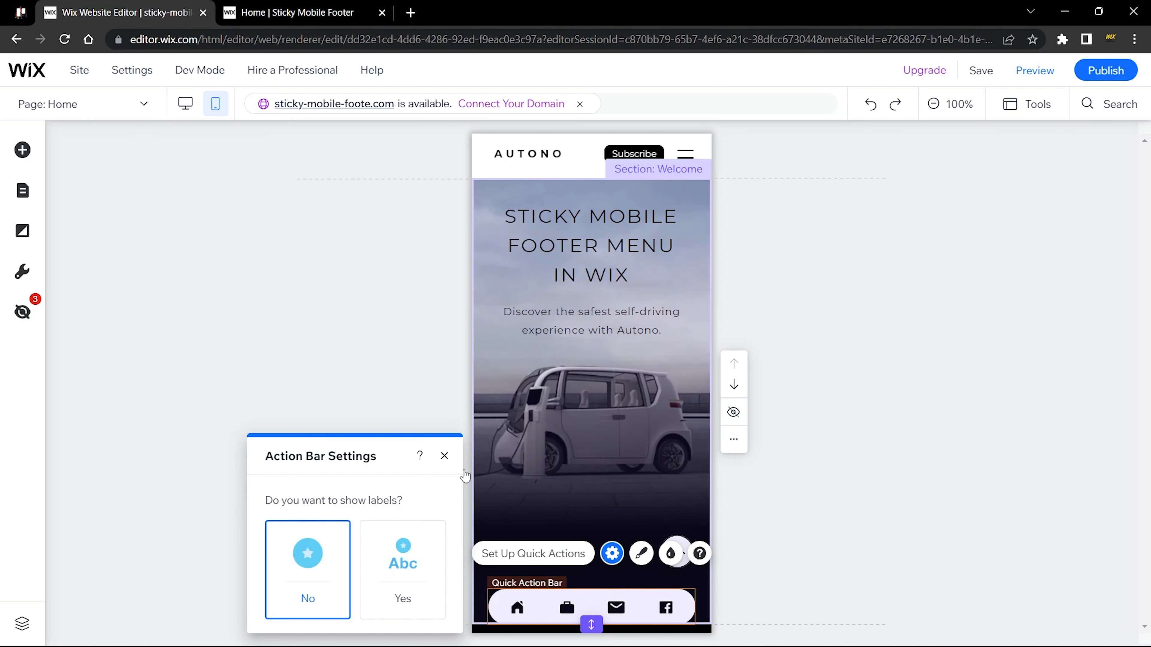
{"action": "left_click_drag", "start_coordinate": [368, 450], "coordinate": [379, 314]}
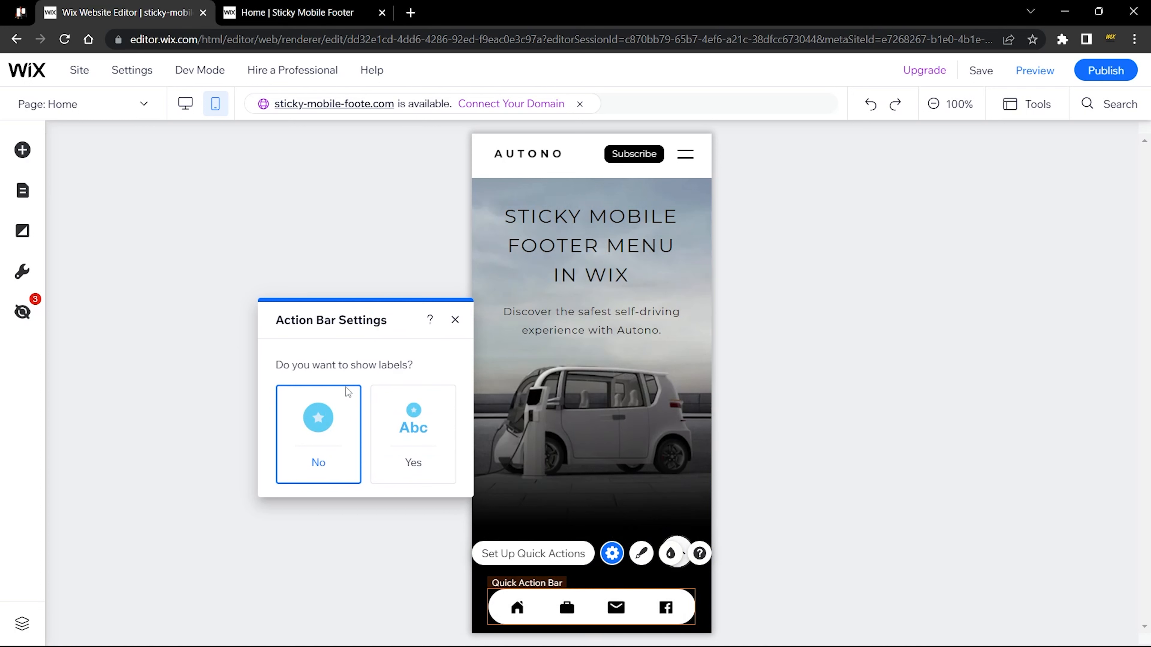
{"action": "left_click", "coordinate": [414, 423]}
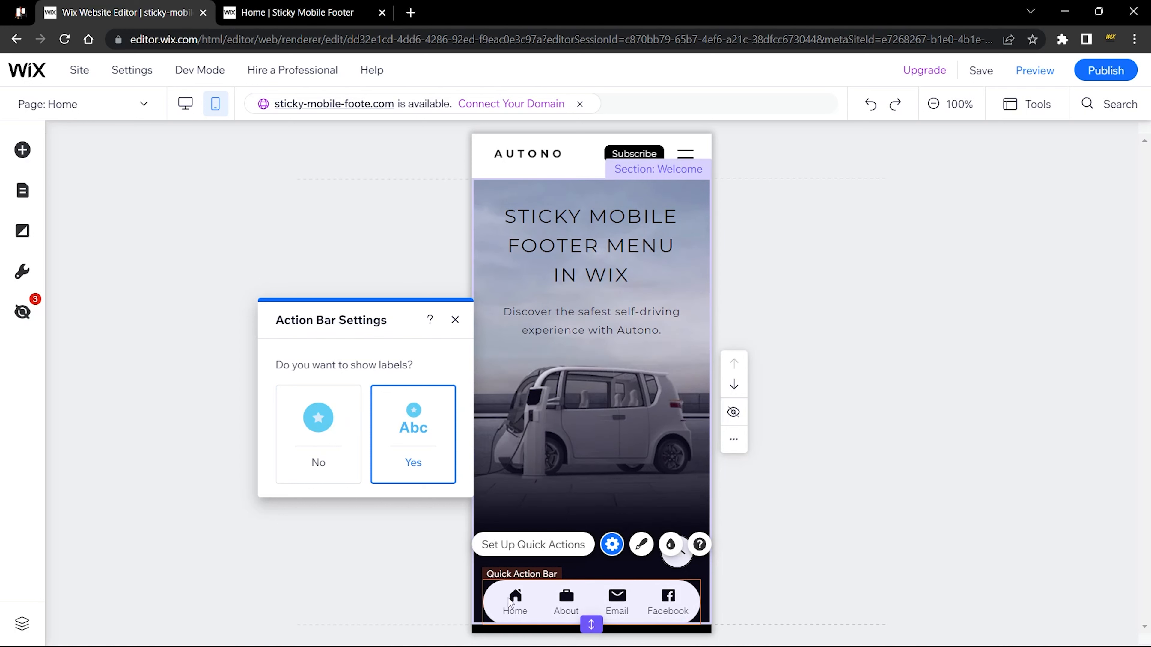
{"action": "left_click", "coordinate": [336, 439]}
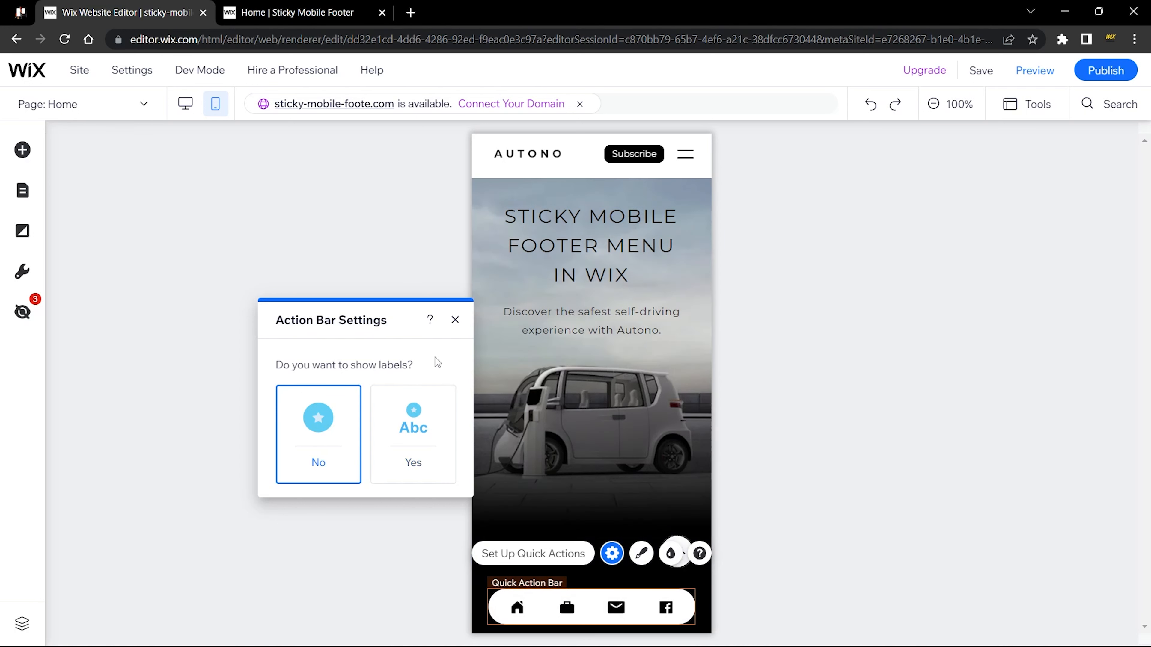
{"action": "left_click", "coordinate": [455, 320]}
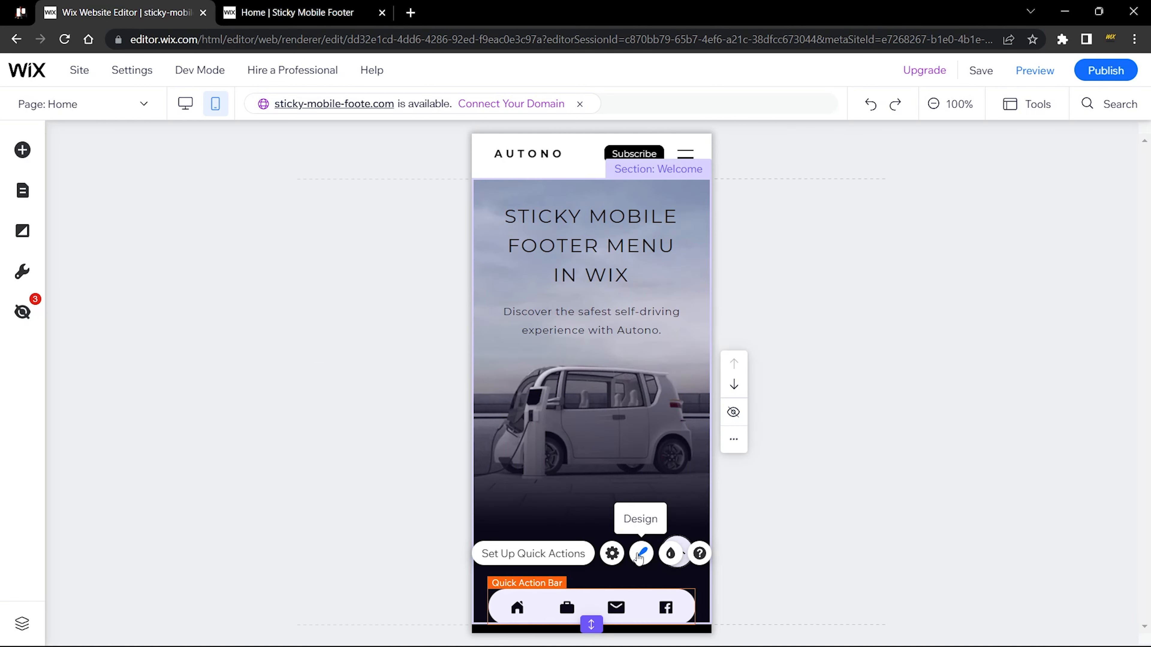
Open the Quick Action Bar's design presets and try several, including the colored bar and the expandable circular buttons.
{"action": "left_click", "coordinate": [640, 554]}
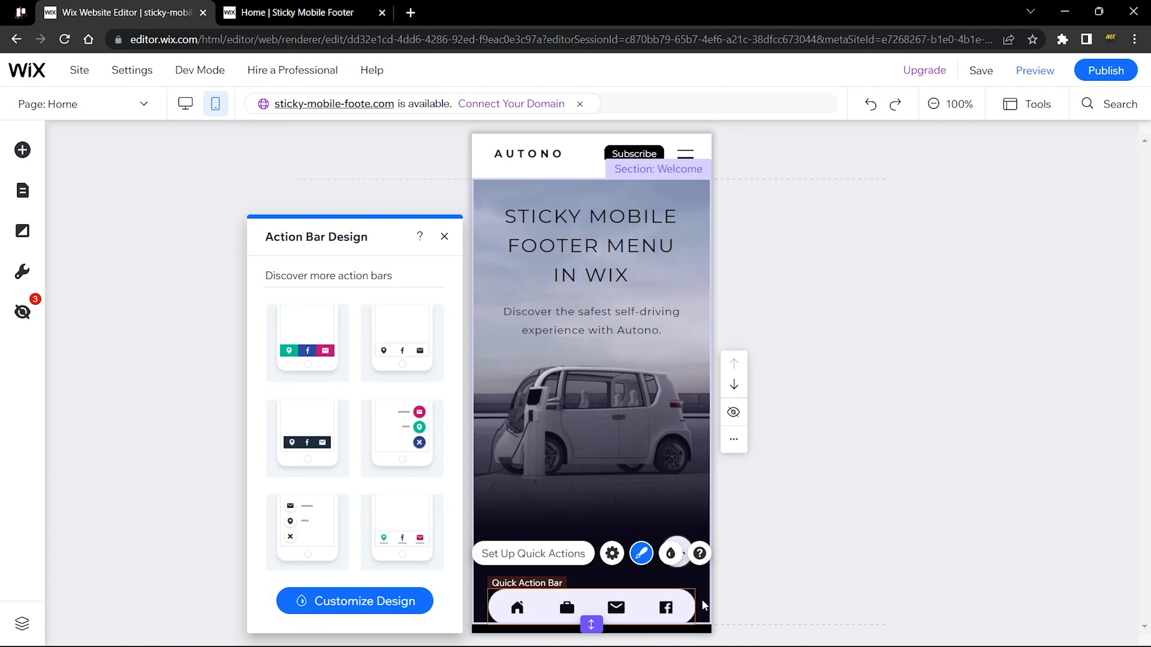
{"action": "scroll", "coordinate": [446, 526], "scroll_direction": "down", "scroll_amount": 3}
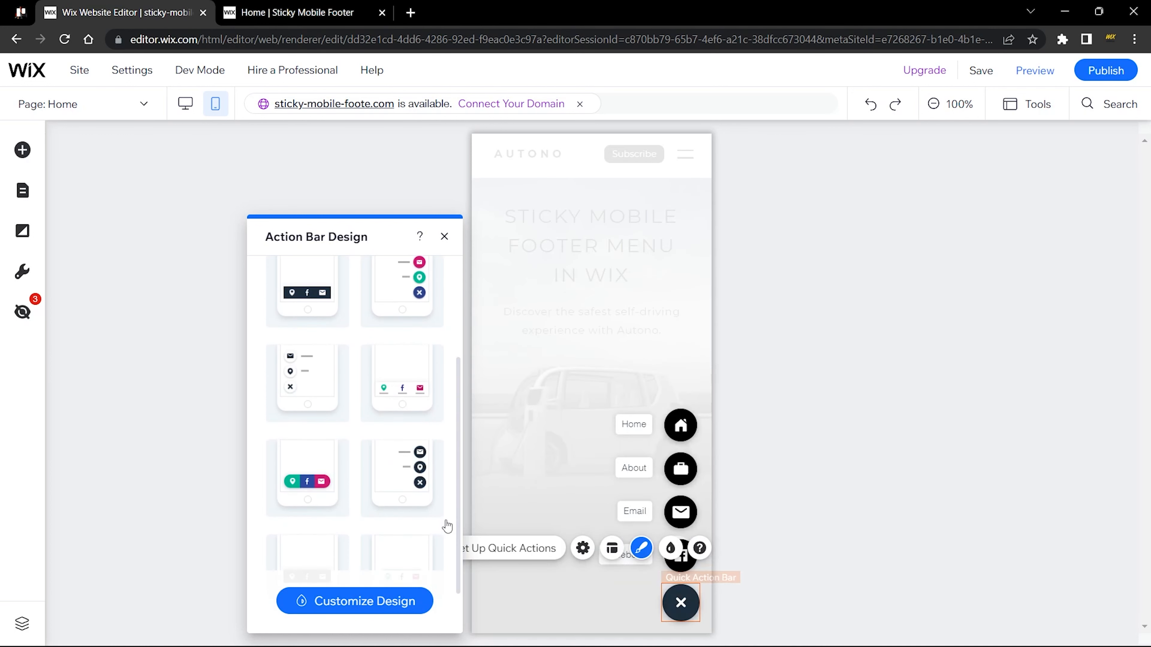
{"action": "scroll", "coordinate": [446, 526], "scroll_direction": "up", "scroll_amount": 3}
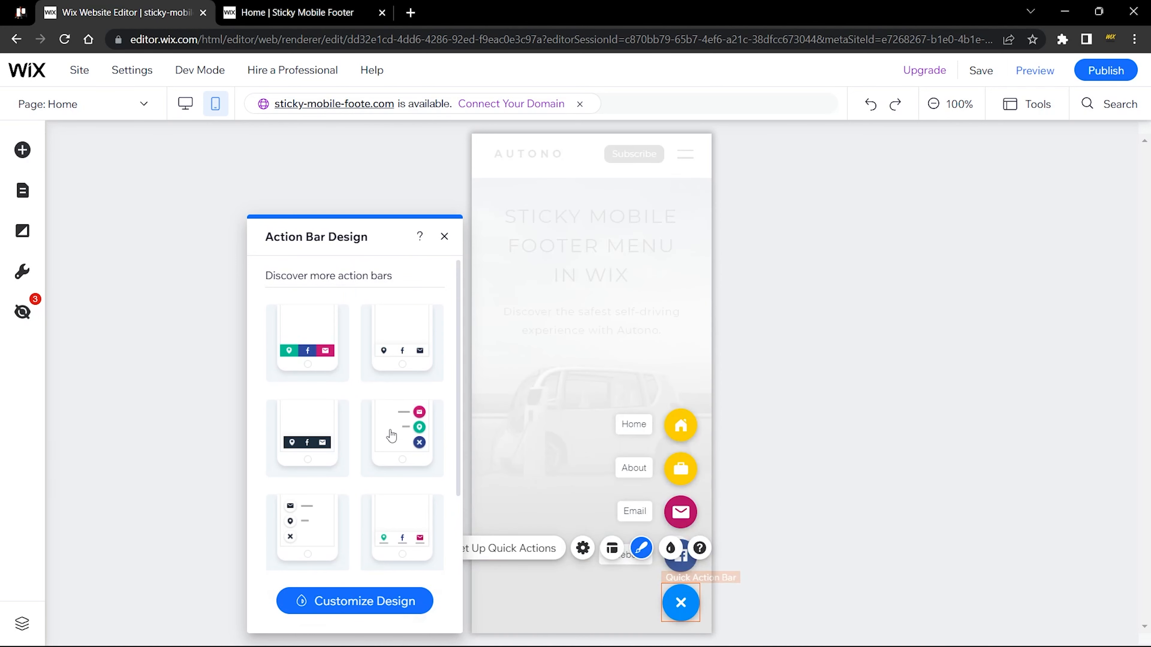
{"action": "left_click", "coordinate": [315, 342]}
{"action": "left_click", "coordinate": [395, 434]}
{"action": "scroll", "coordinate": [317, 437], "scroll_direction": "down", "scroll_amount": 2}
{"action": "left_click", "coordinate": [310, 459]}
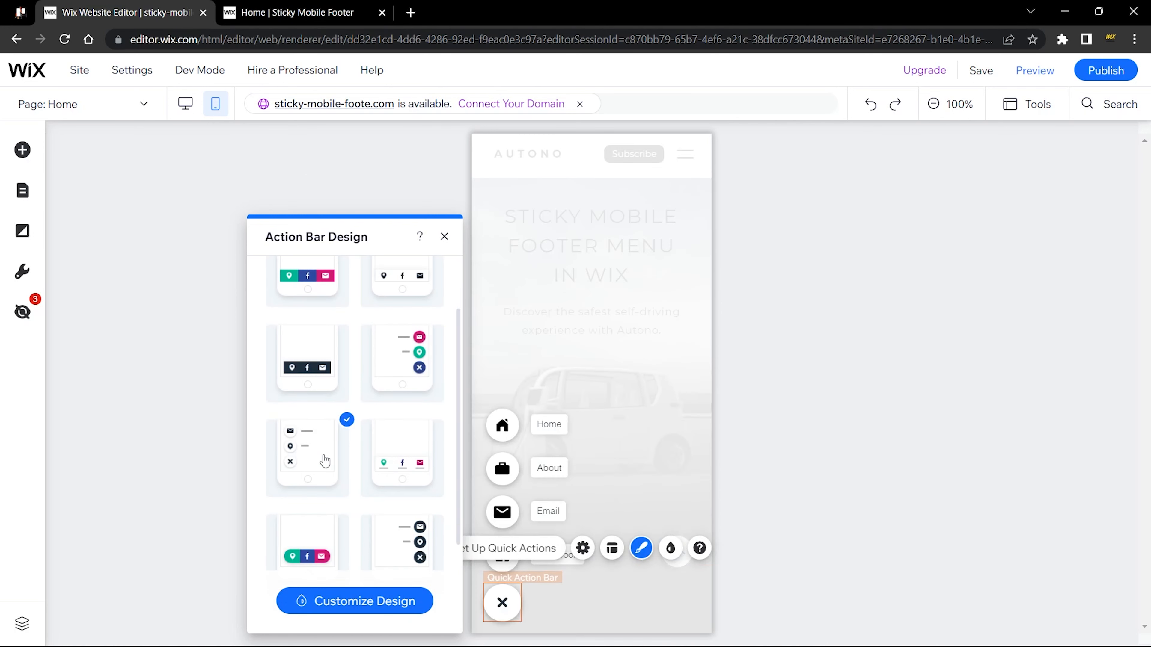
Try the remaining action bar presets and apply the white rounded bar with colored icons.
{"action": "left_click", "coordinate": [410, 460]}
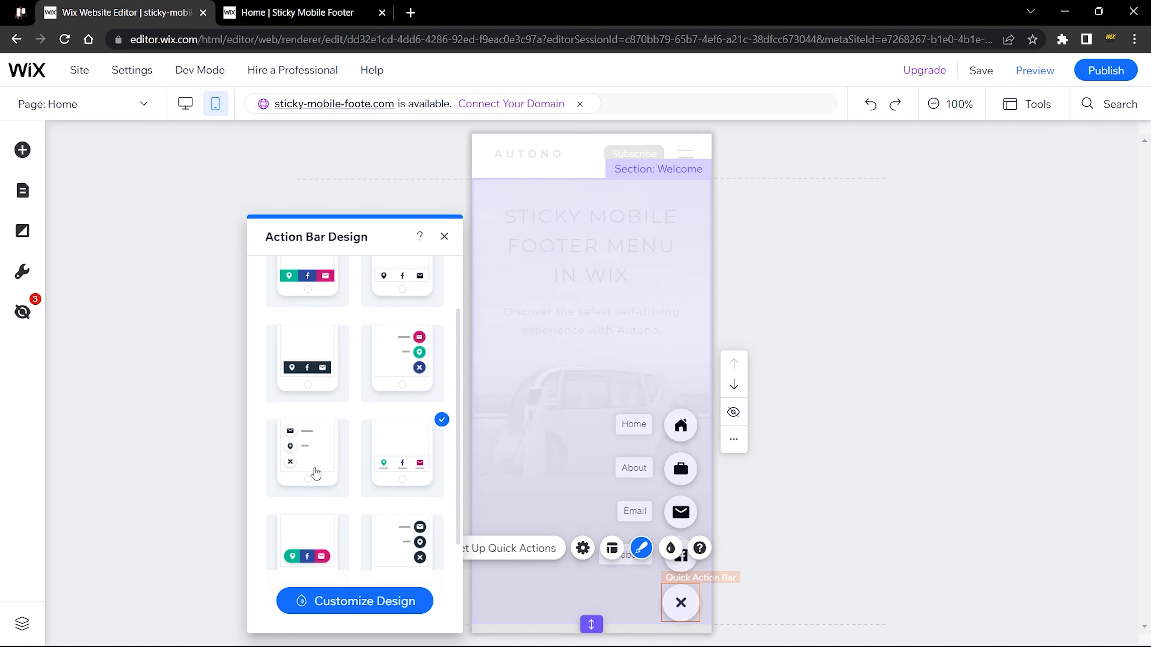
{"action": "scroll", "coordinate": [316, 454], "scroll_direction": "down", "scroll_amount": 3}
{"action": "left_click", "coordinate": [317, 428]}
{"action": "left_click", "coordinate": [394, 417]}
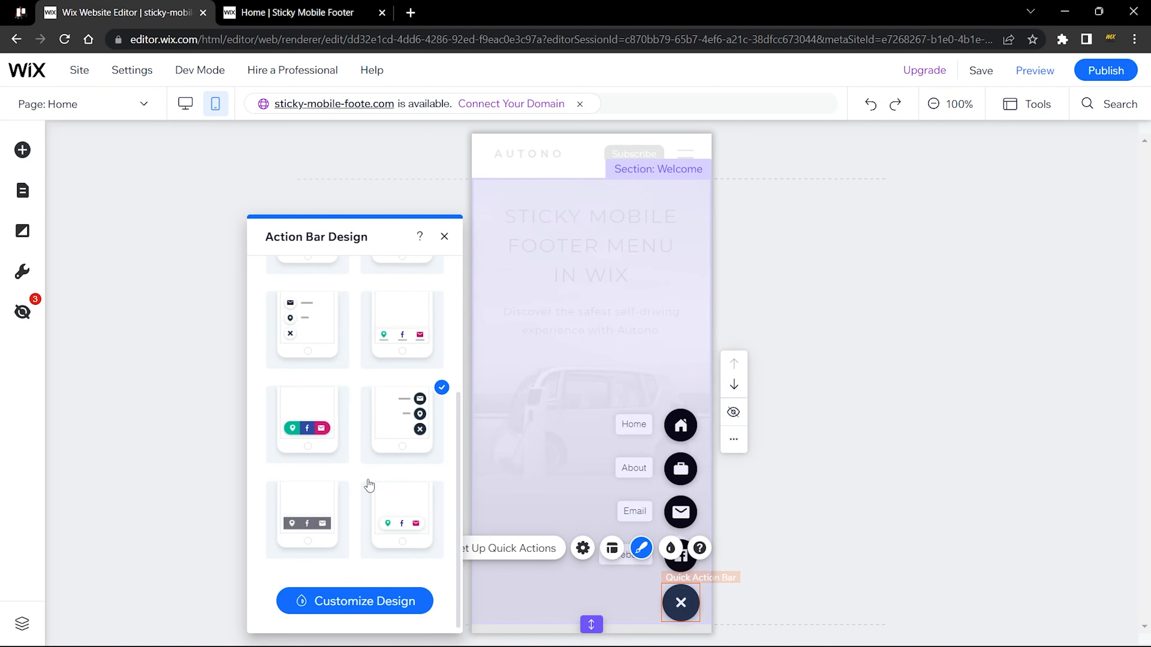
{"action": "left_click", "coordinate": [306, 515]}
{"action": "left_click", "coordinate": [389, 510]}
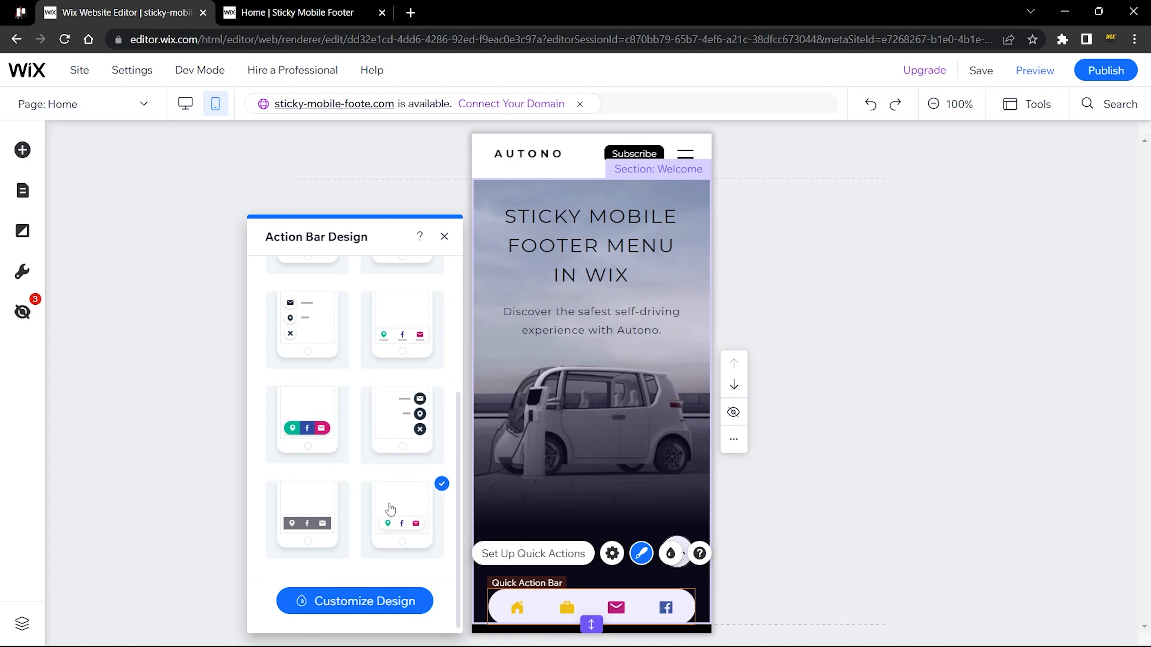
Customize the bar's fill by trying the Grayscale and inverted schemes, and settle on Black & white with color inversion off.
{"action": "left_click", "coordinate": [378, 602]}
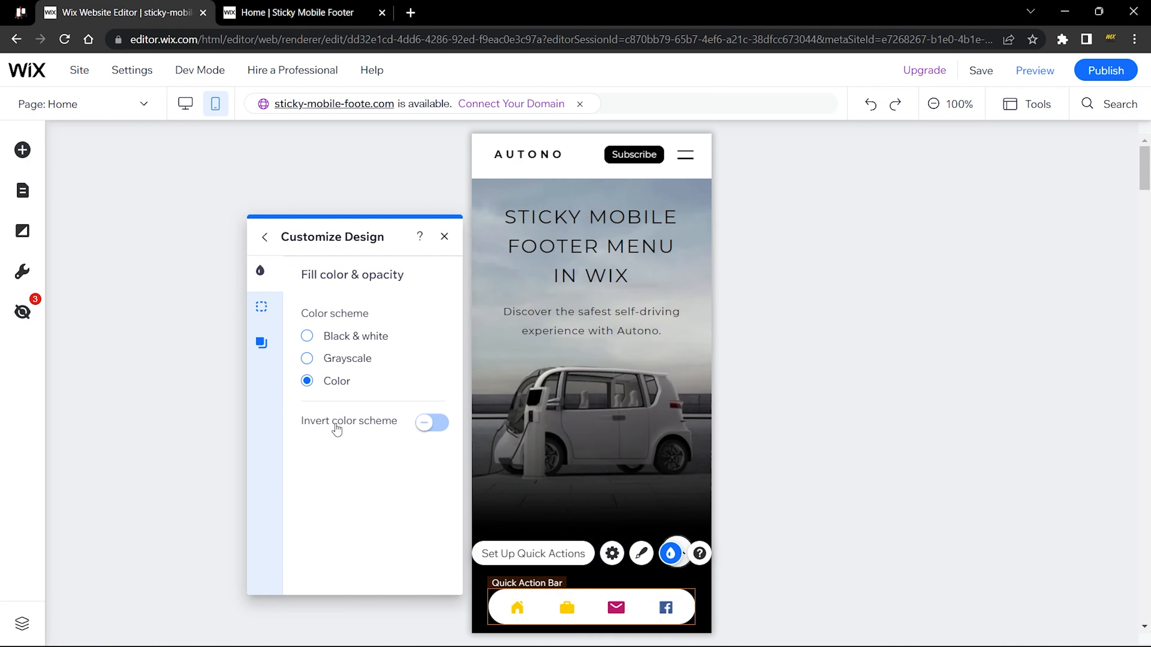
{"action": "left_click", "coordinate": [342, 344]}
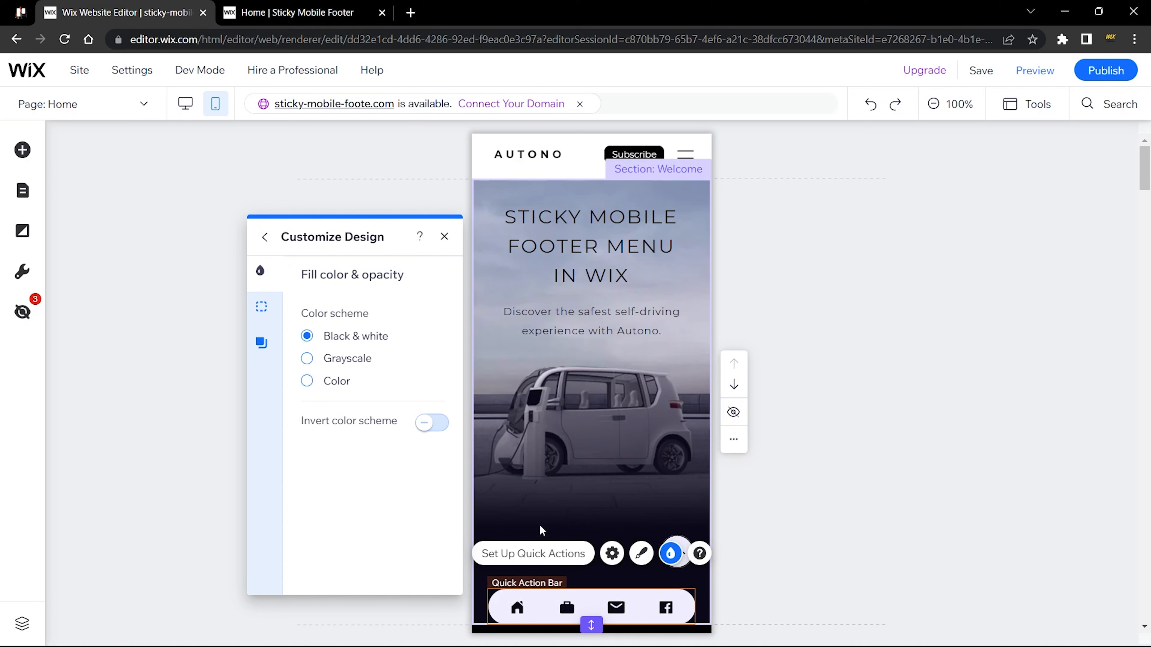
{"action": "left_click", "coordinate": [345, 361]}
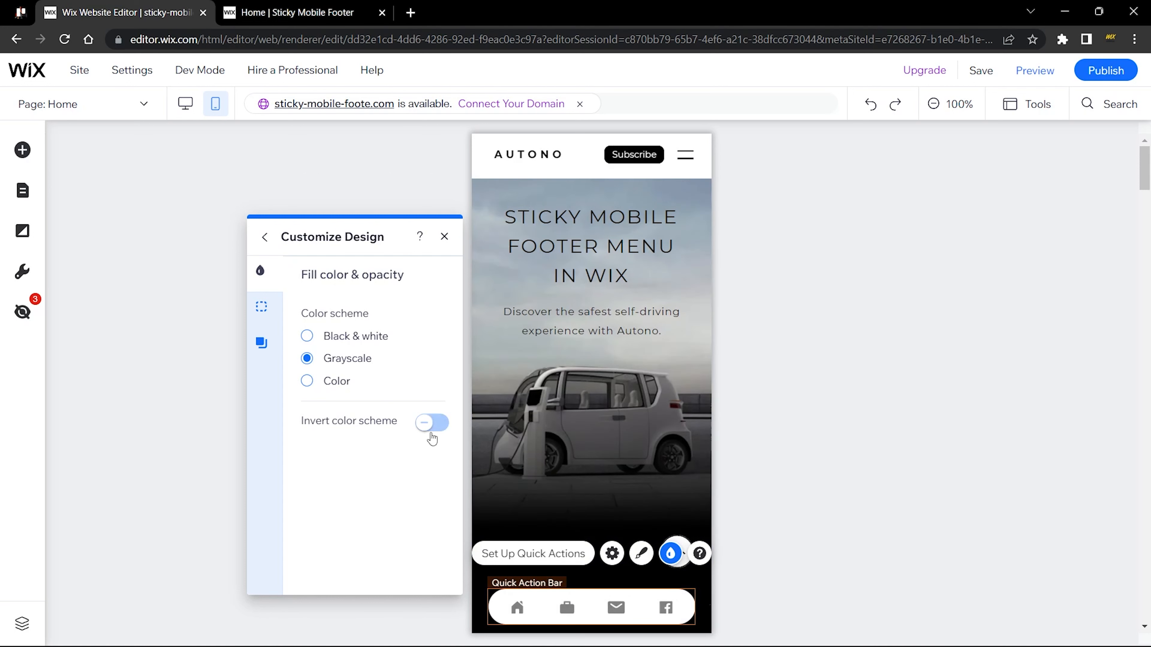
{"action": "left_click", "coordinate": [430, 433]}
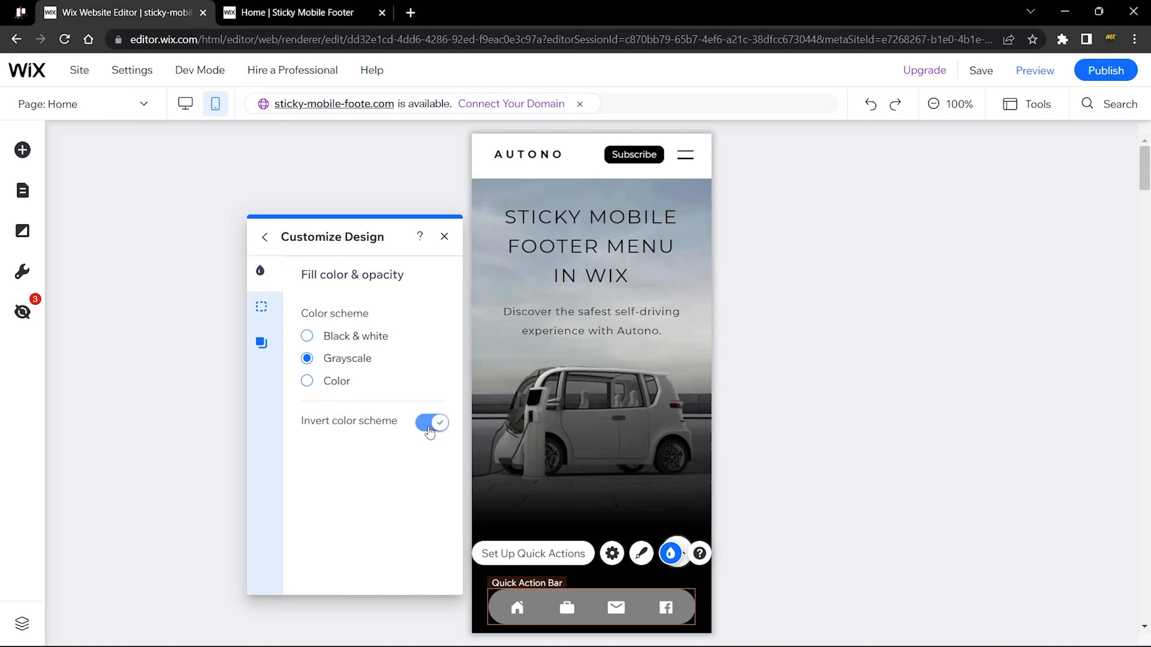
{"action": "left_click", "coordinate": [351, 340]}
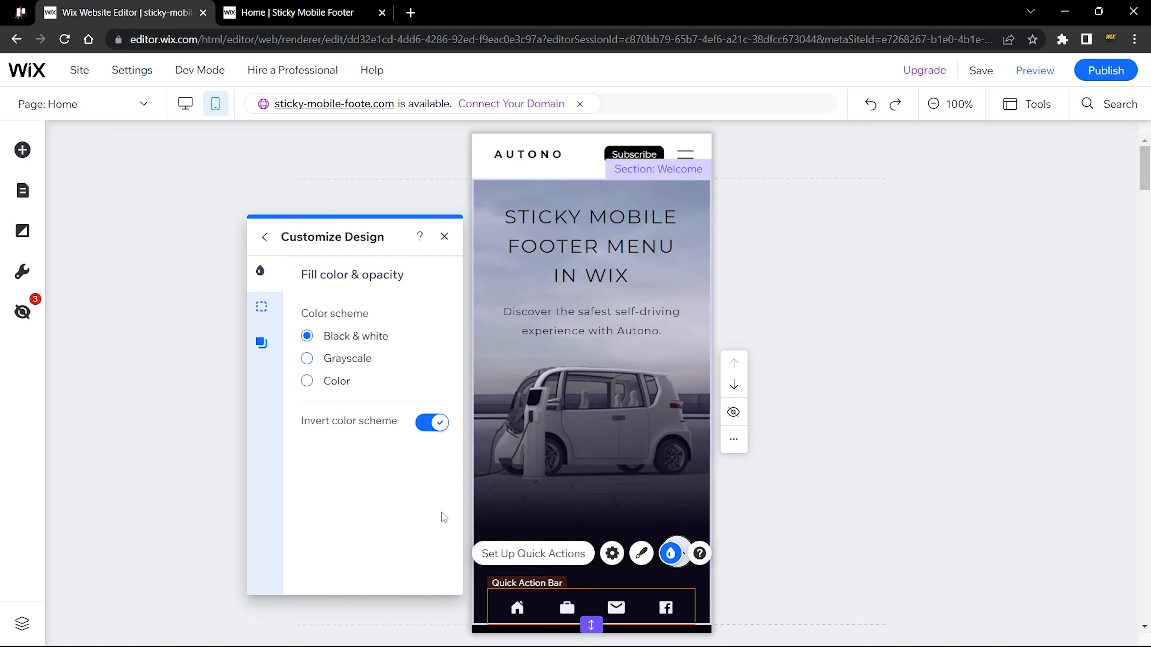
{"action": "left_click", "coordinate": [434, 423]}
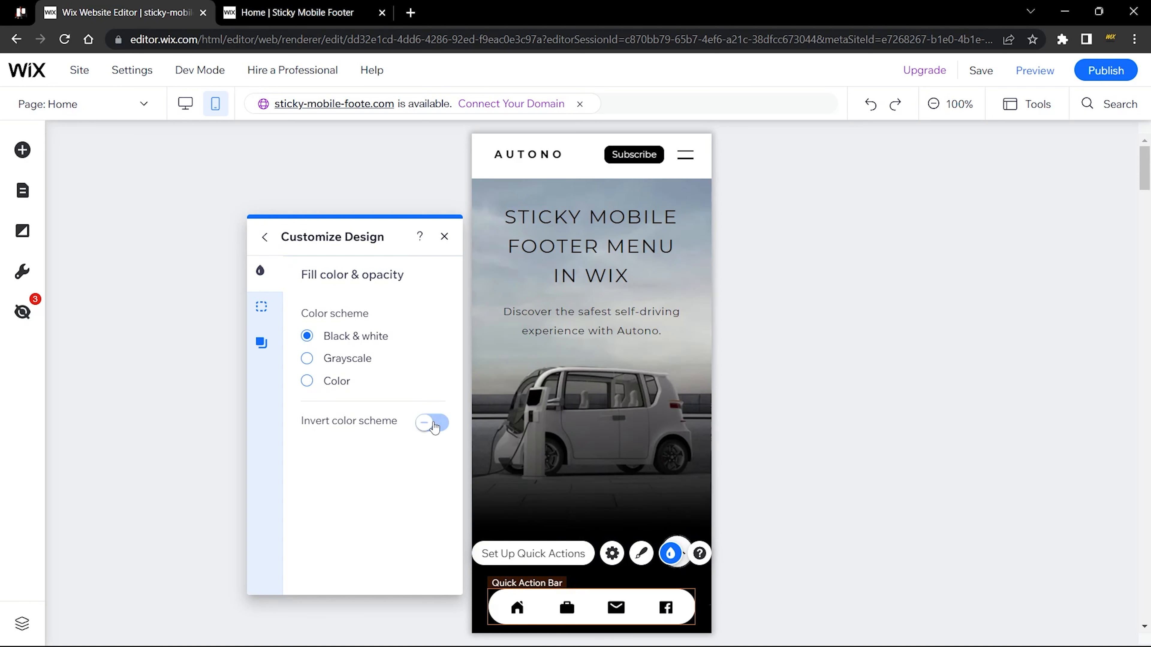
{"action": "left_click", "coordinate": [434, 424]}
{"action": "left_click", "coordinate": [434, 424]}
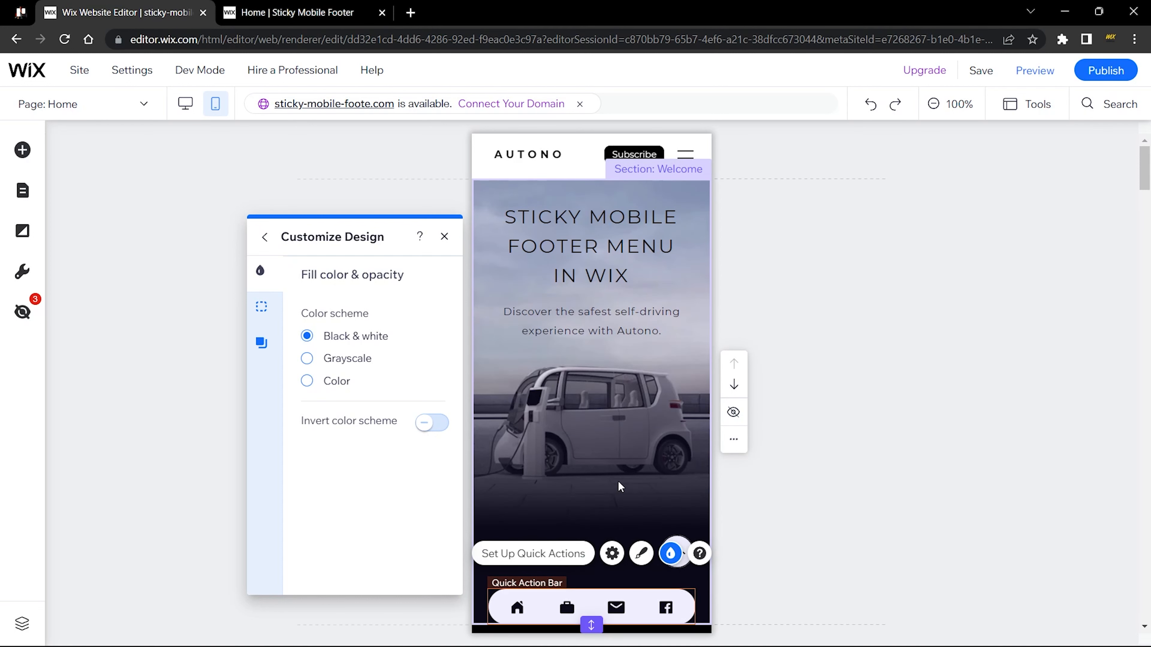
Set the action bar's border color to the orange theme color and its border width to 5 px.
{"action": "scroll", "coordinate": [618, 483], "scroll_direction": "down", "scroll_amount": 5}
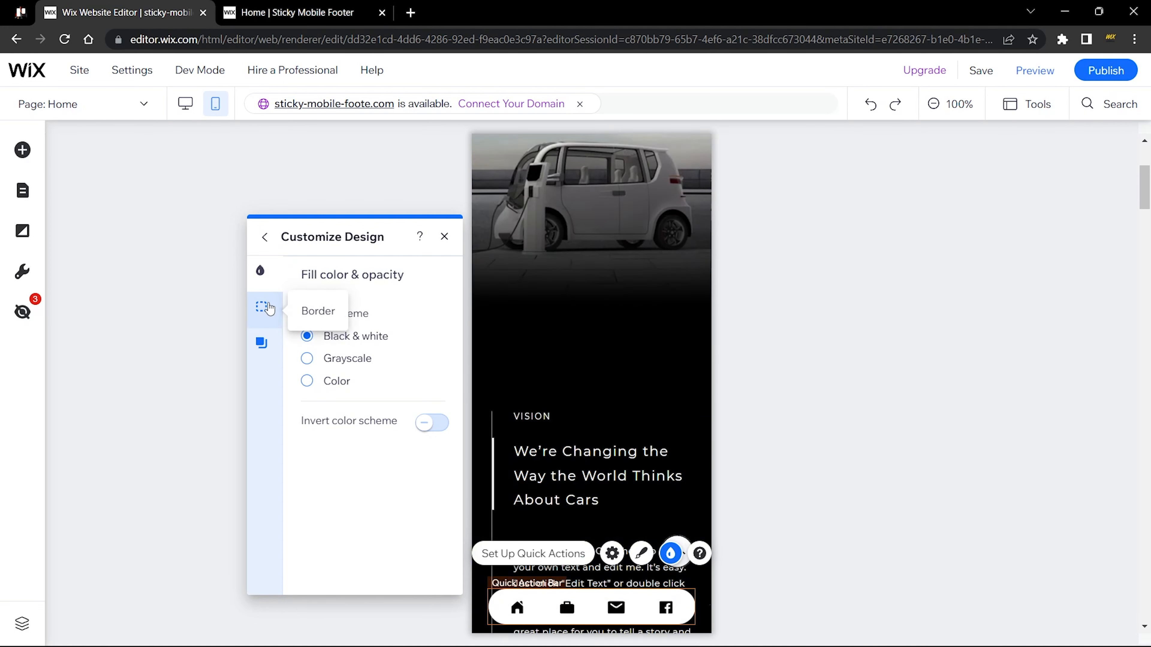
{"action": "left_click", "coordinate": [272, 309]}
{"action": "left_click", "coordinate": [434, 334]}
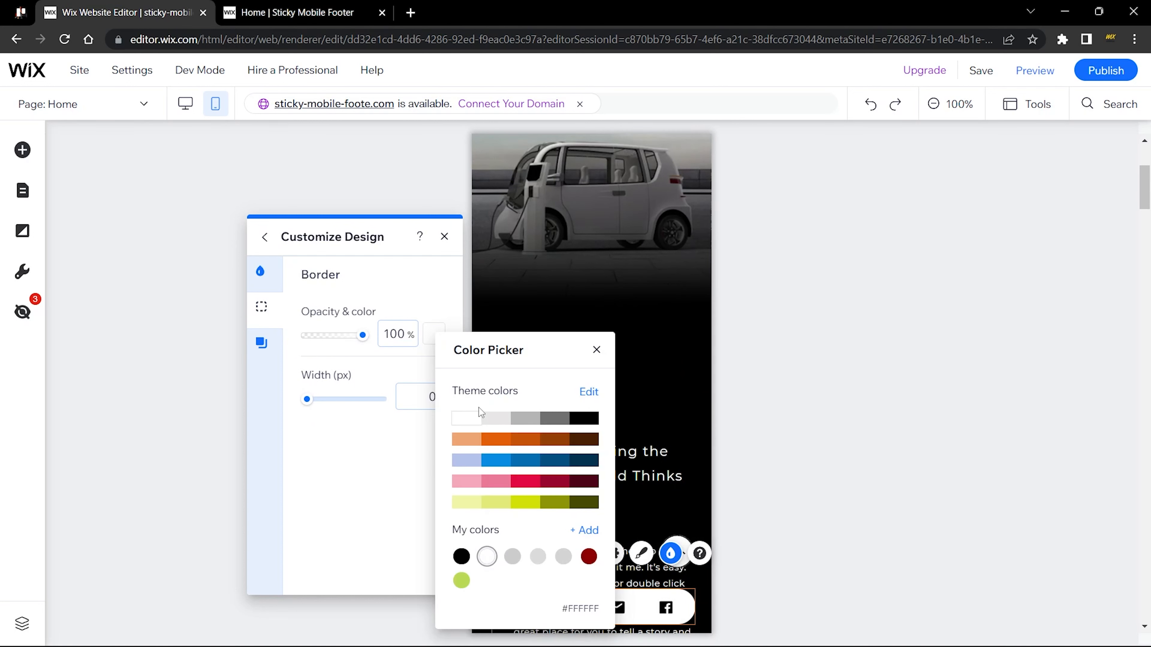
{"action": "left_click", "coordinate": [497, 440]}
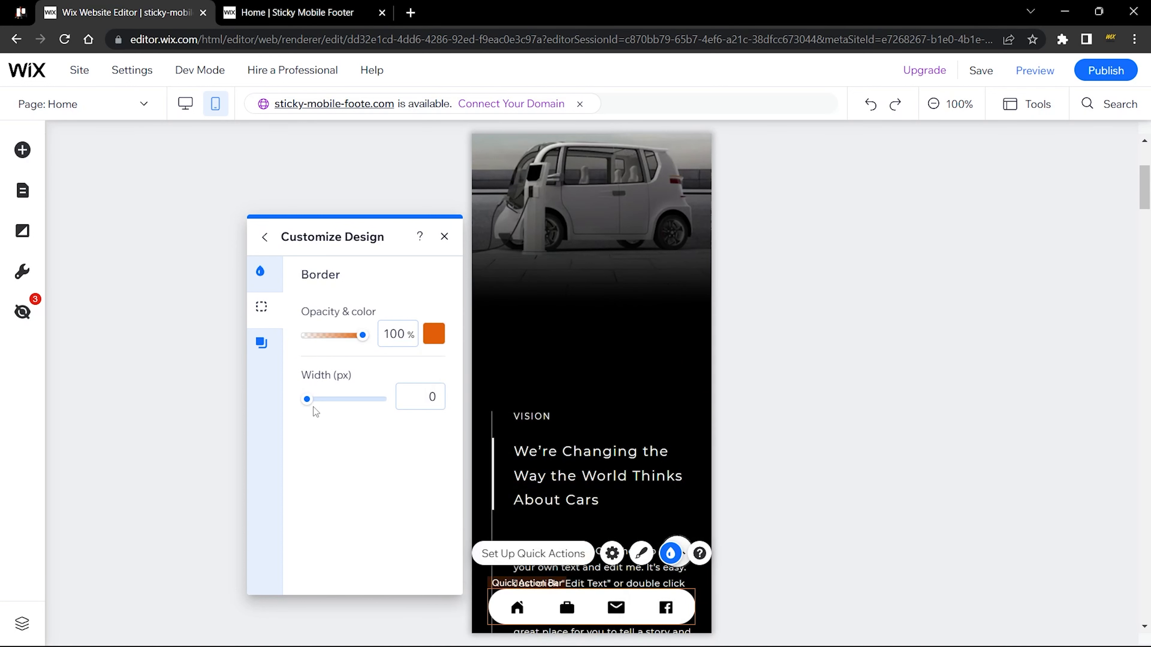
{"action": "left_click_drag", "start_coordinate": [308, 400], "coordinate": [360, 401]}
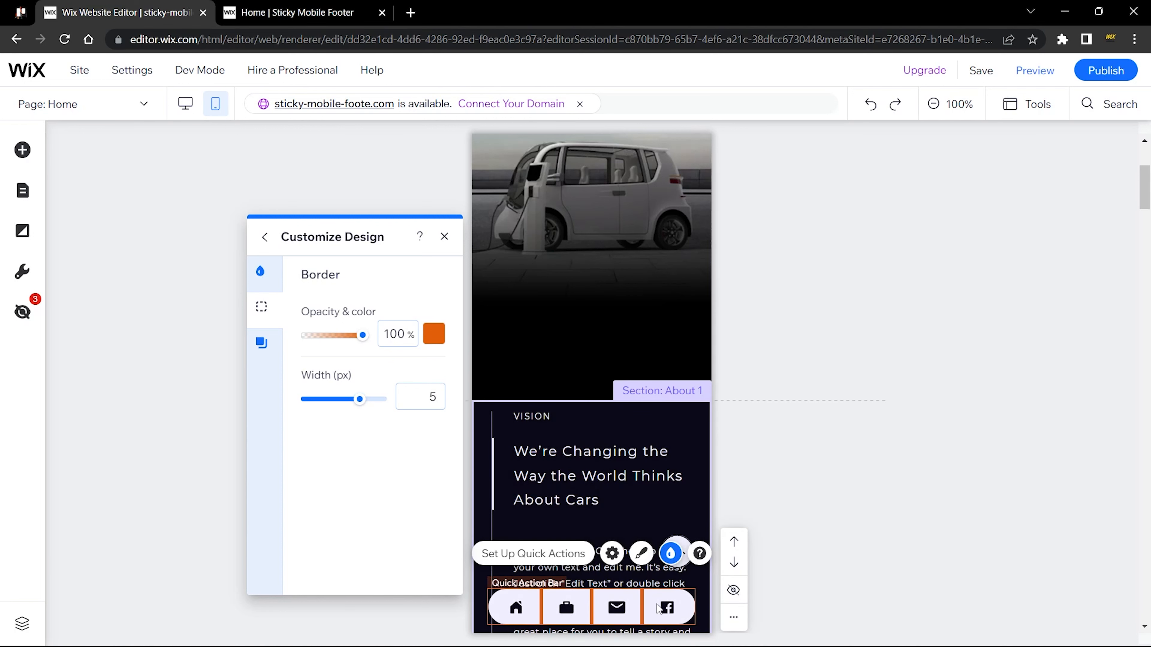
Reset the border width to 0 px, look at the shadow settings, and close the design customization.
{"action": "left_click_drag", "start_coordinate": [362, 407], "coordinate": [275, 401]}
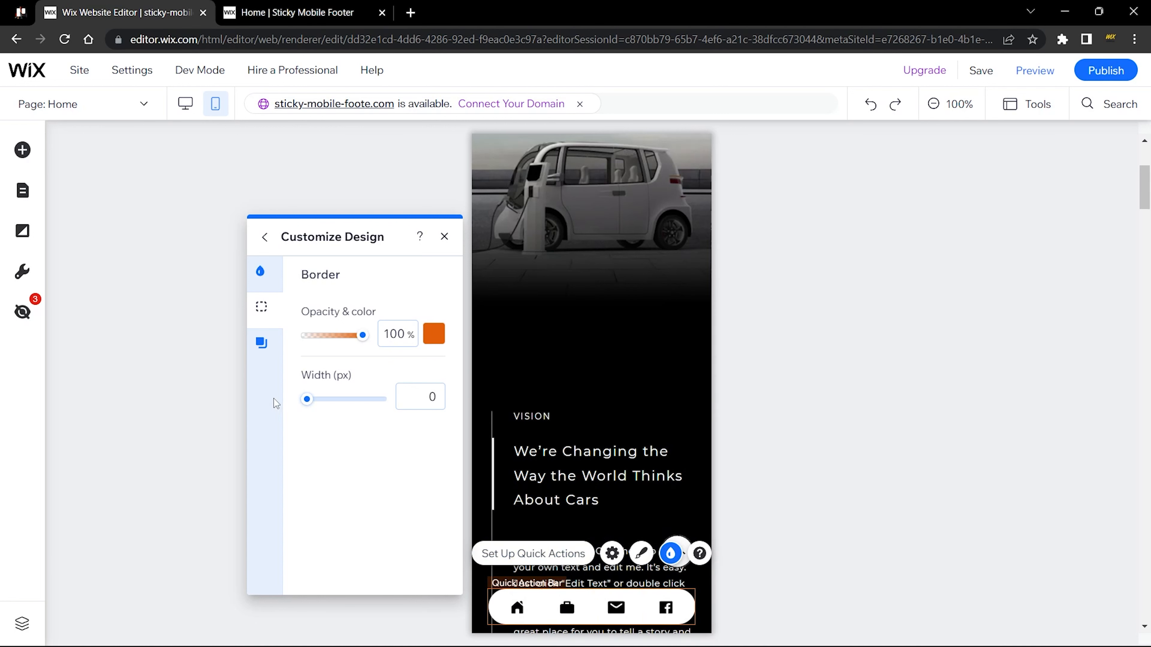
{"action": "left_click", "coordinate": [263, 344]}
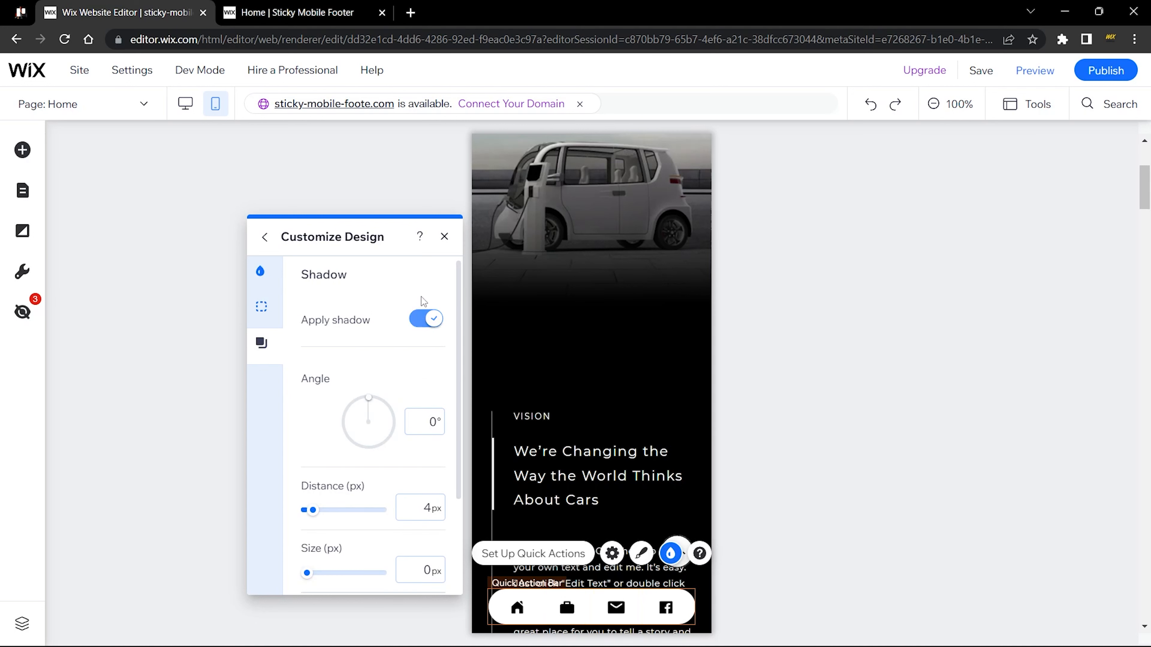
{"action": "left_click", "coordinate": [444, 236]}
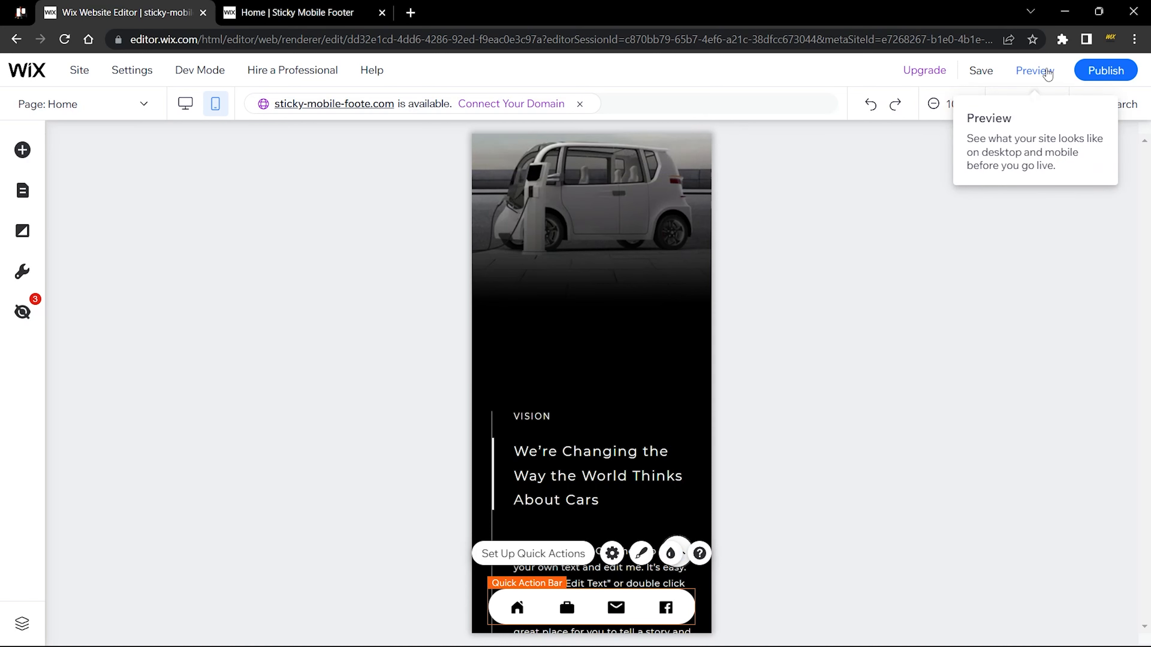
Preview the mobile site and check the sticky footer menu along the length of the Home page.
{"action": "left_click", "coordinate": [1047, 81]}
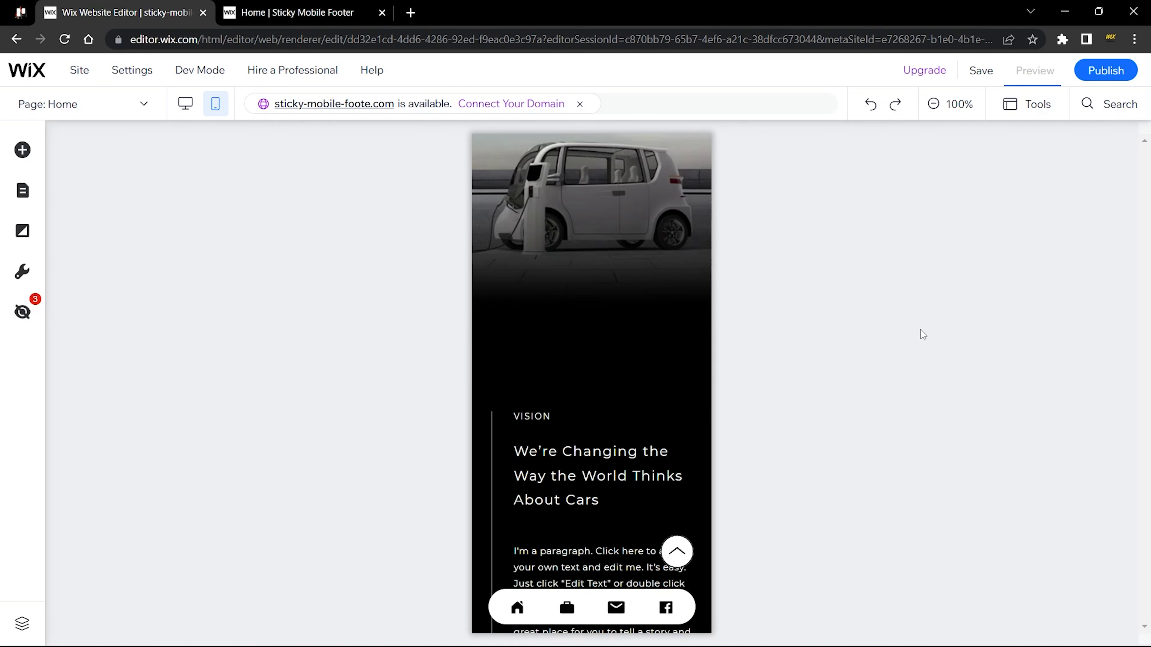
{"action": "scroll", "coordinate": [642, 377], "scroll_direction": "up", "scroll_amount": 5}
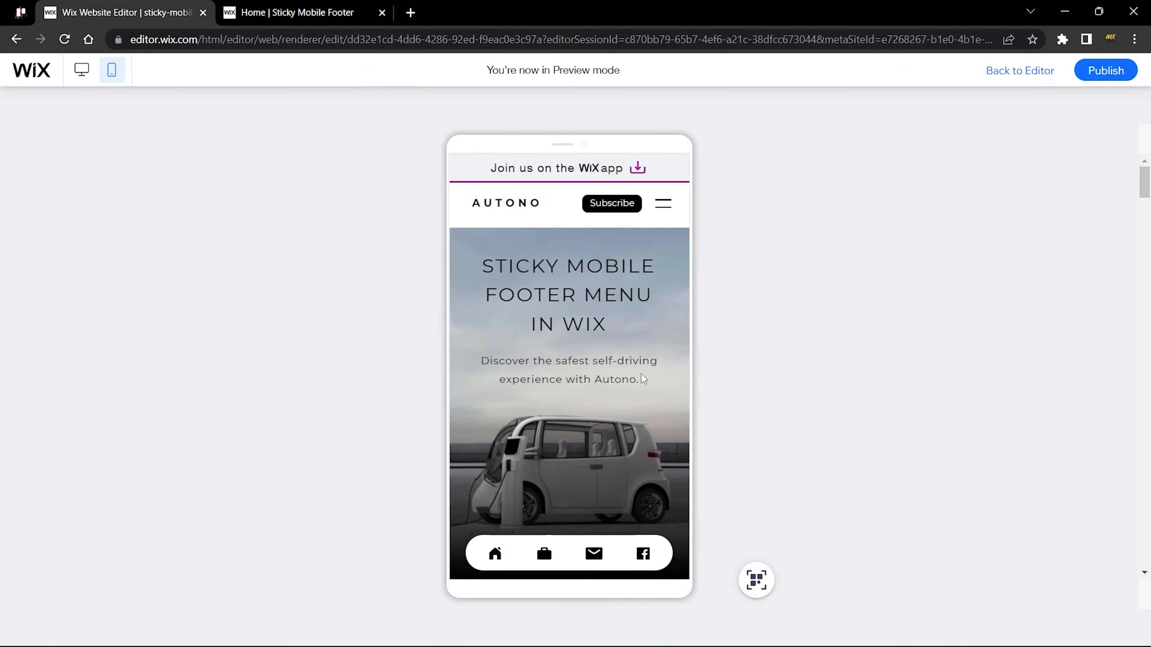
{"action": "scroll", "coordinate": [643, 378], "scroll_direction": "down", "scroll_amount": 2}
{"action": "scroll", "coordinate": [641, 378], "scroll_direction": "down", "scroll_amount": 10}
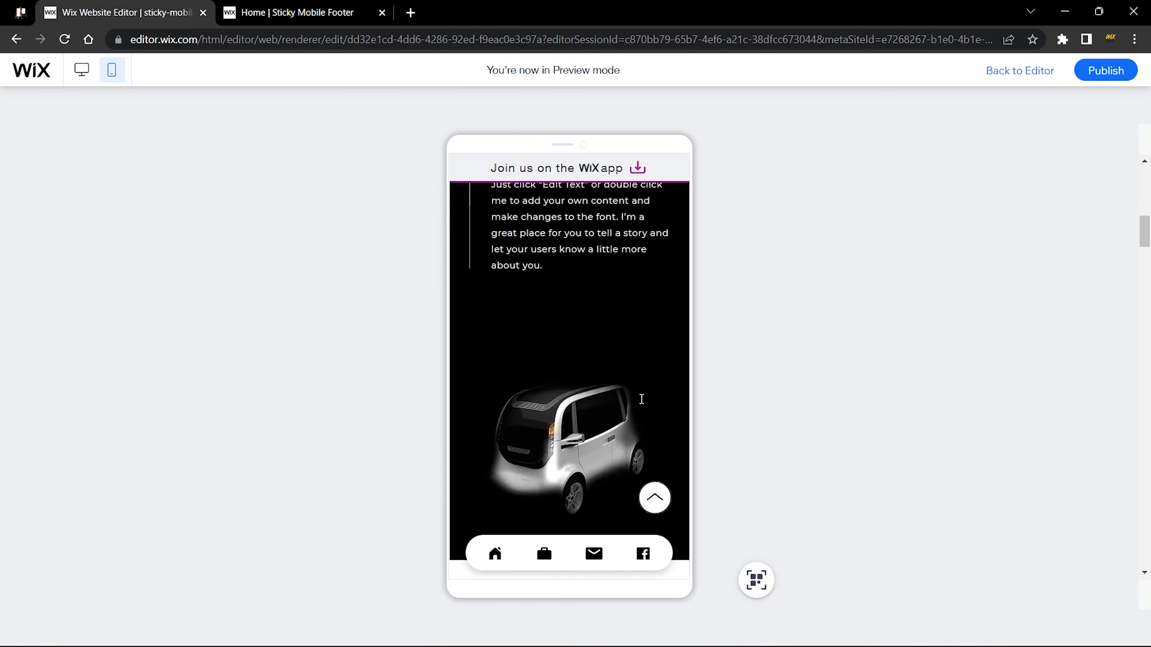
{"action": "scroll", "coordinate": [601, 472], "scroll_direction": "down", "scroll_amount": 8}
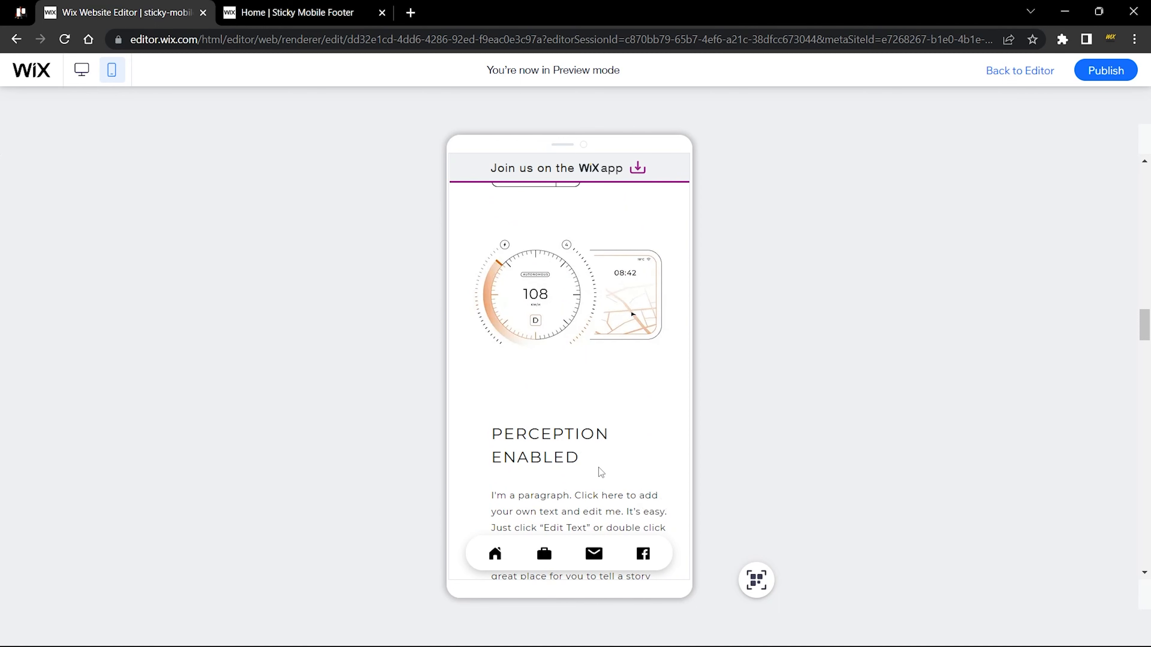
{"action": "scroll", "coordinate": [600, 473], "scroll_direction": "down", "scroll_amount": 3}
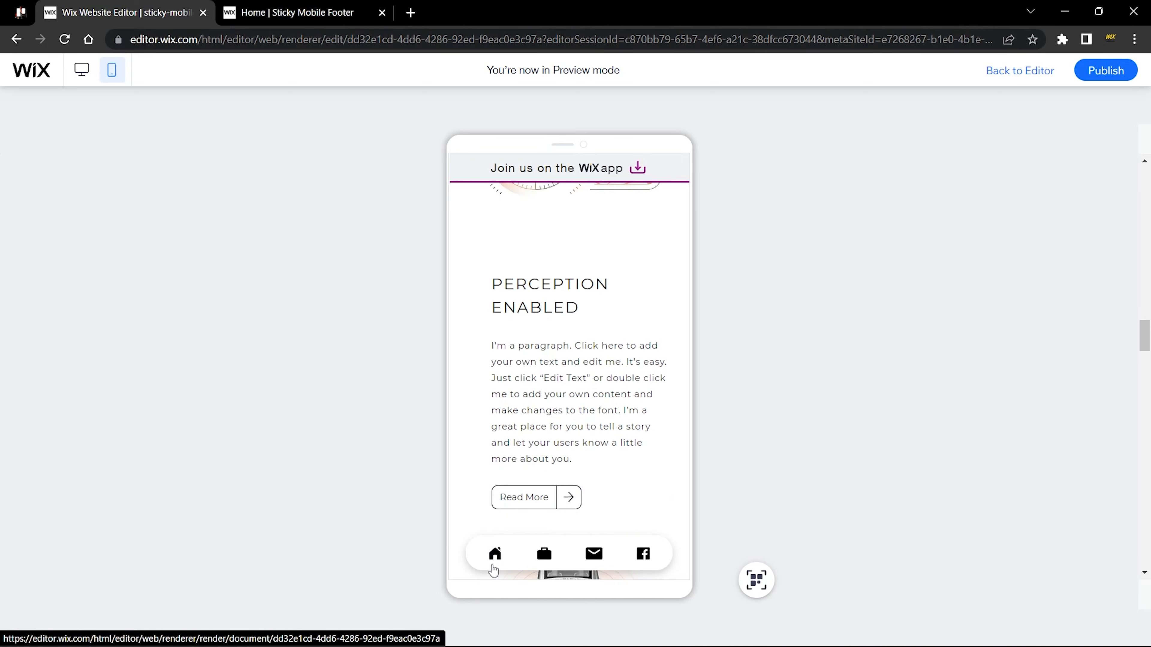
Test the Home and About actions of the footer menu in the mobile preview.
{"action": "left_click", "coordinate": [502, 556]}
{"action": "left_click", "coordinate": [502, 557]}
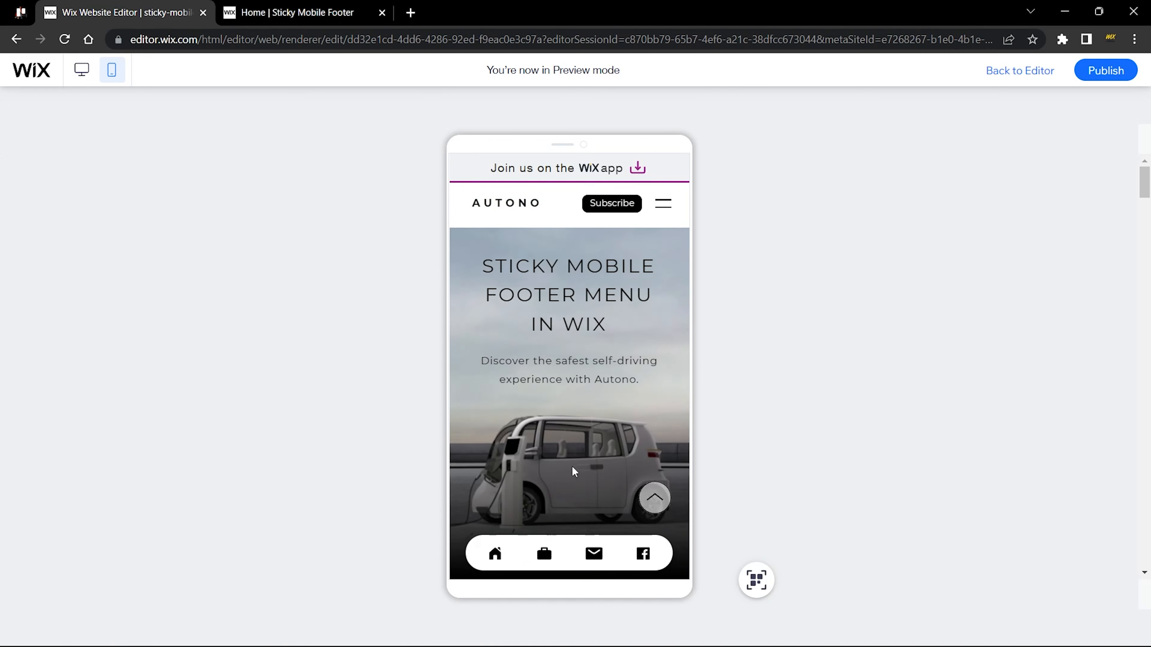
{"action": "left_click", "coordinate": [548, 558]}
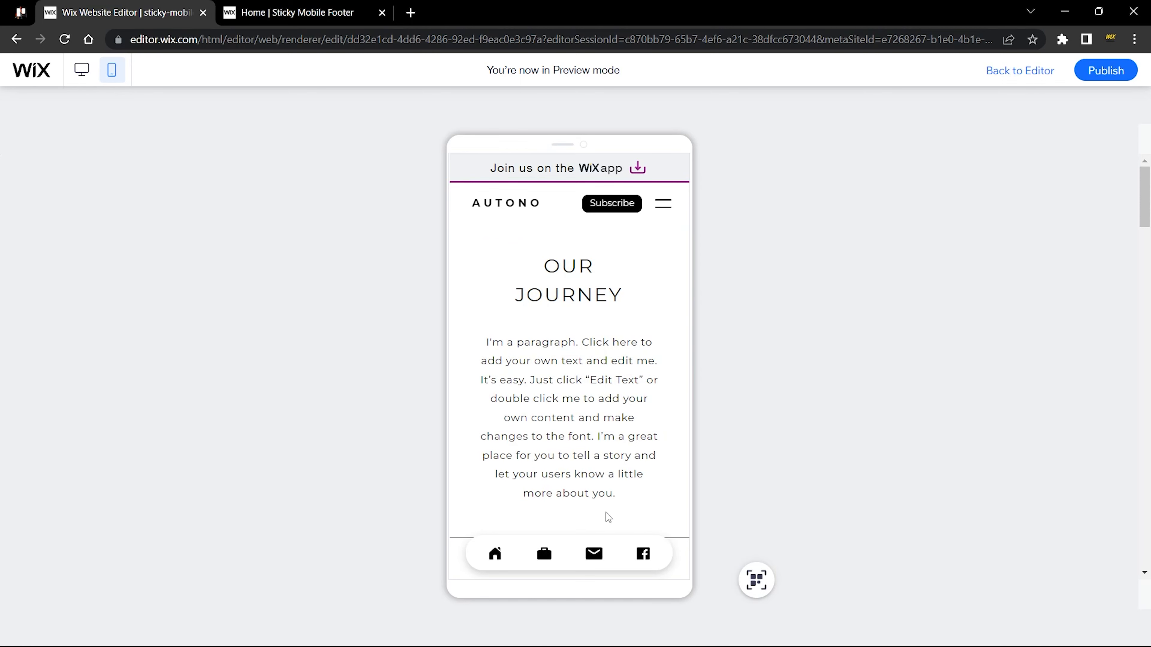